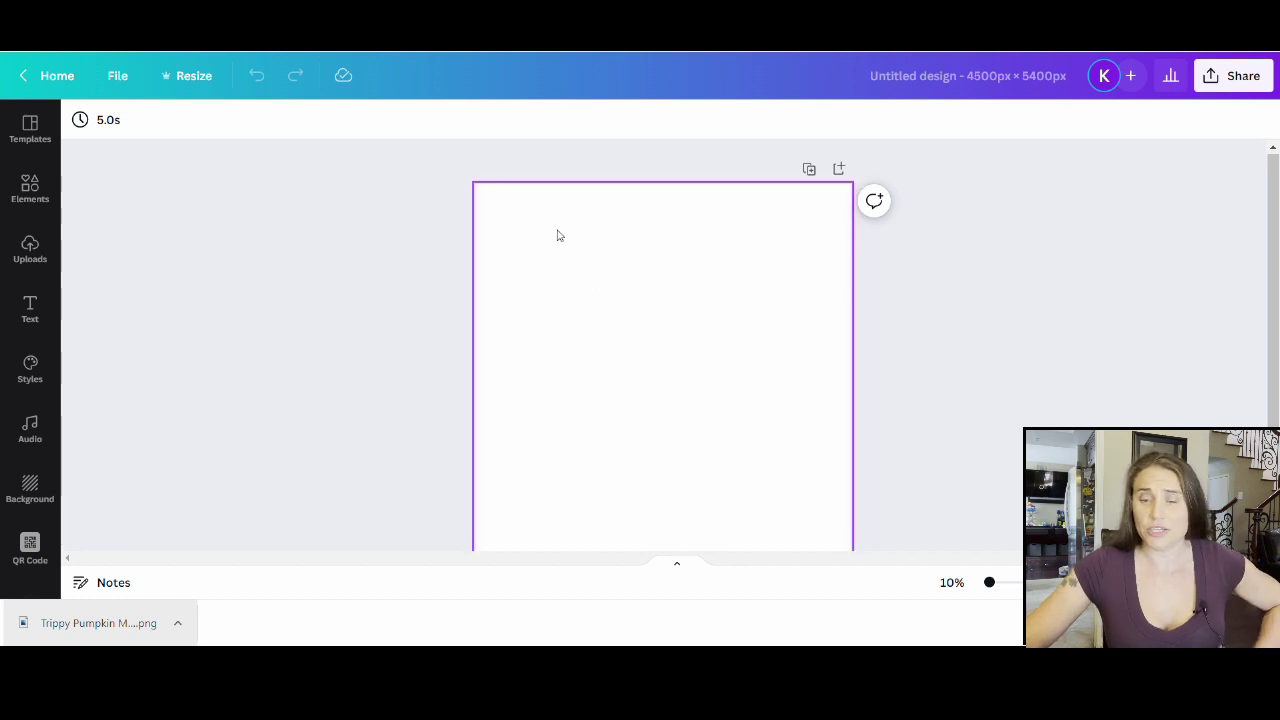
# Step: Show rulers and guides, then place a vertical guide at the 2250 px page centre
pyautogui.click(117, 80)
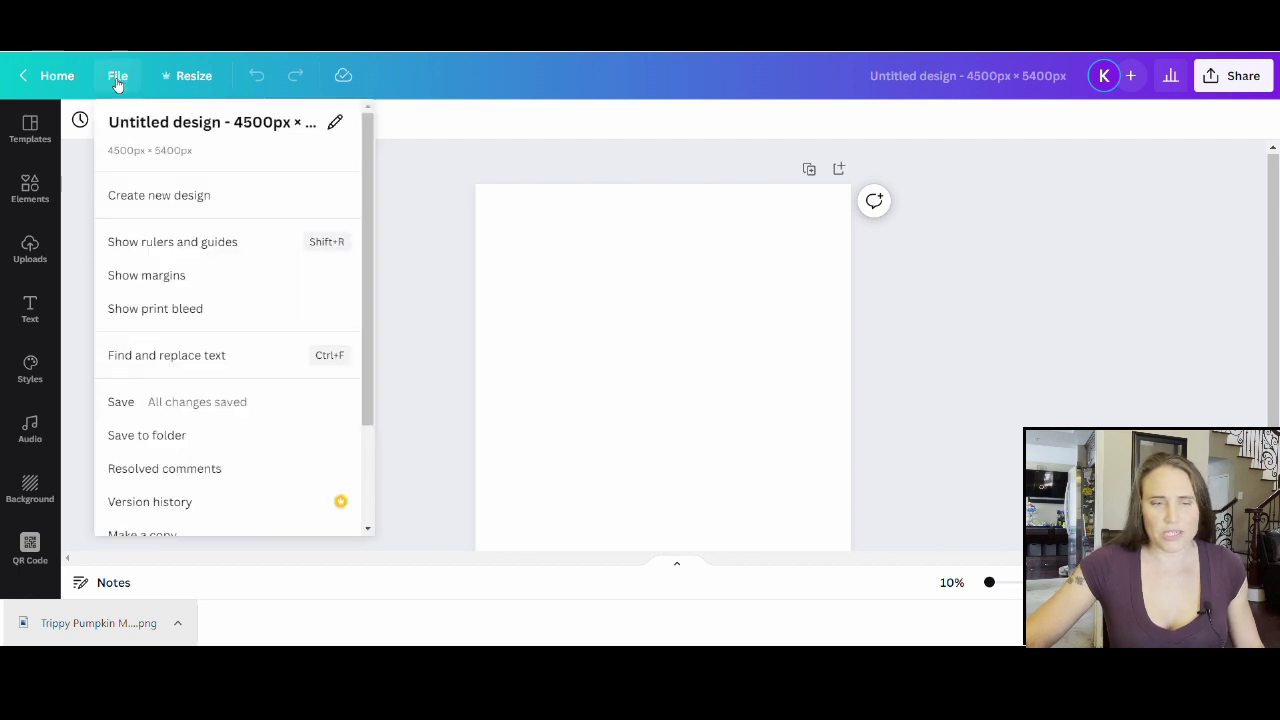
pyautogui.click(188, 243)
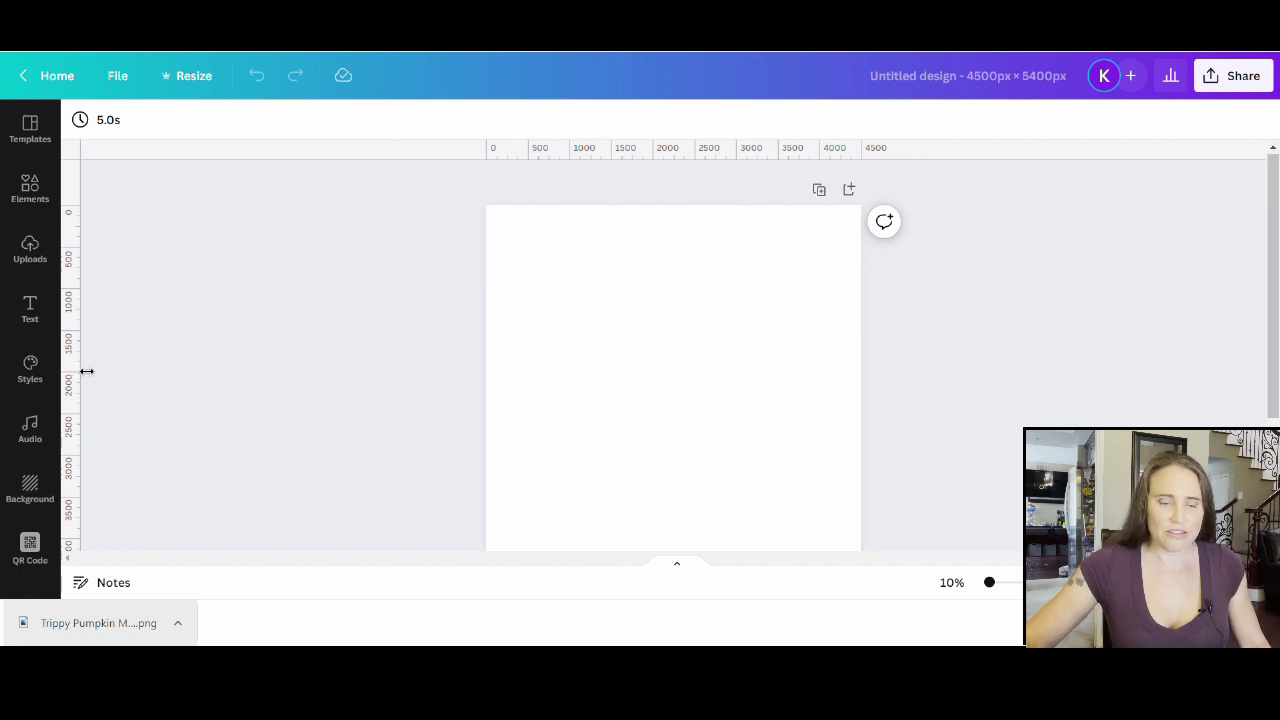
pyautogui.moveTo(87, 371); pyautogui.dragTo(686, 471)
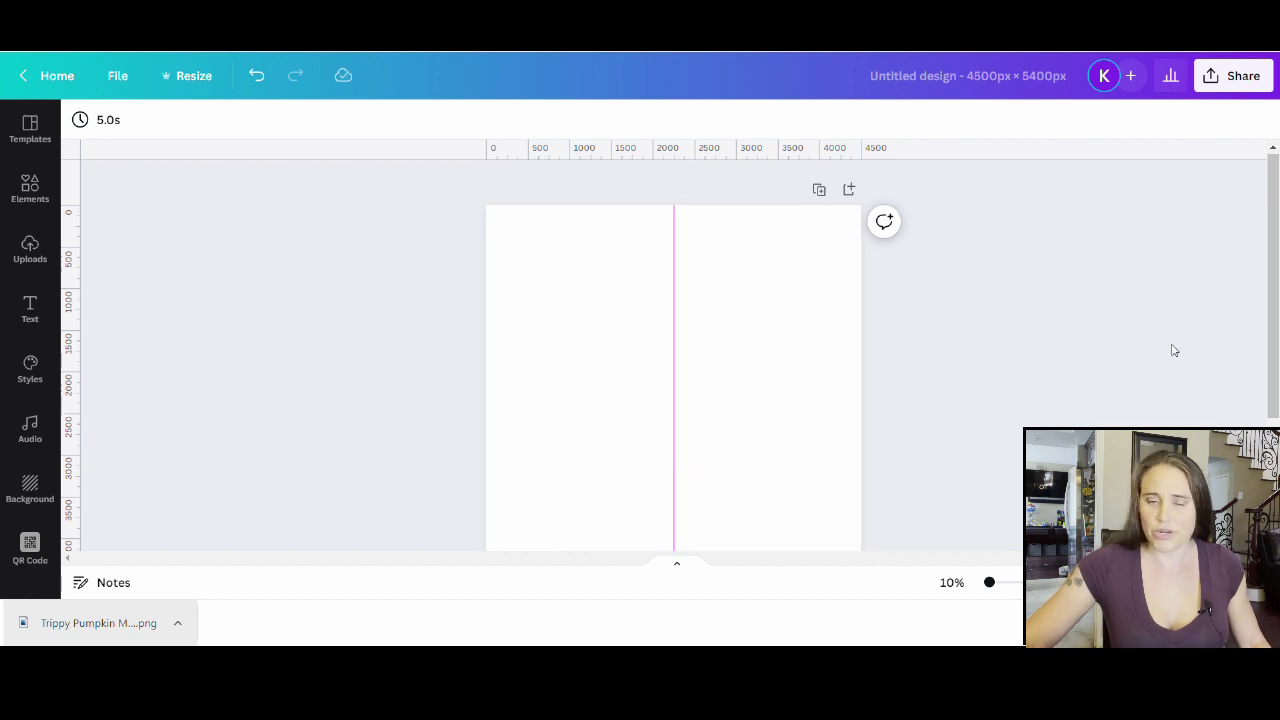
pyautogui.scroll(-3, 1157, 343)
pyautogui.scroll(3, 1148, 331)
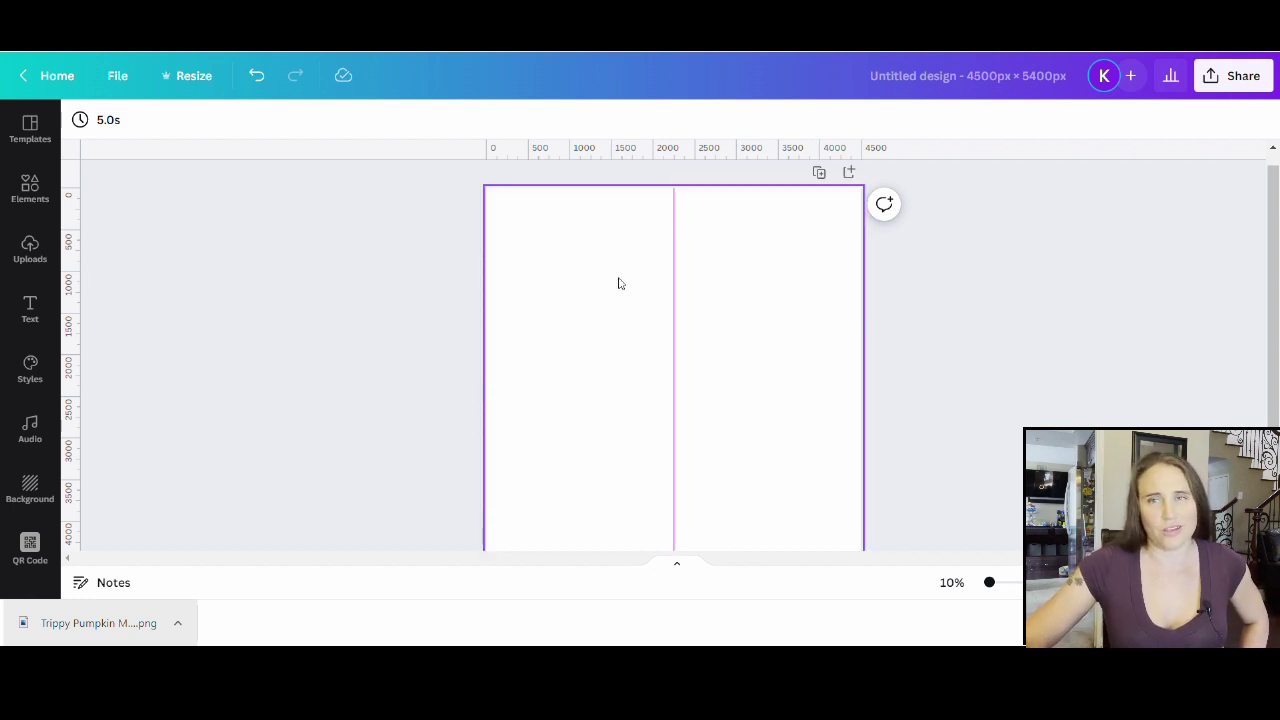
# Step: Search the Elements library for 'spider' and filter the results to Photos
pyautogui.click(22, 186)
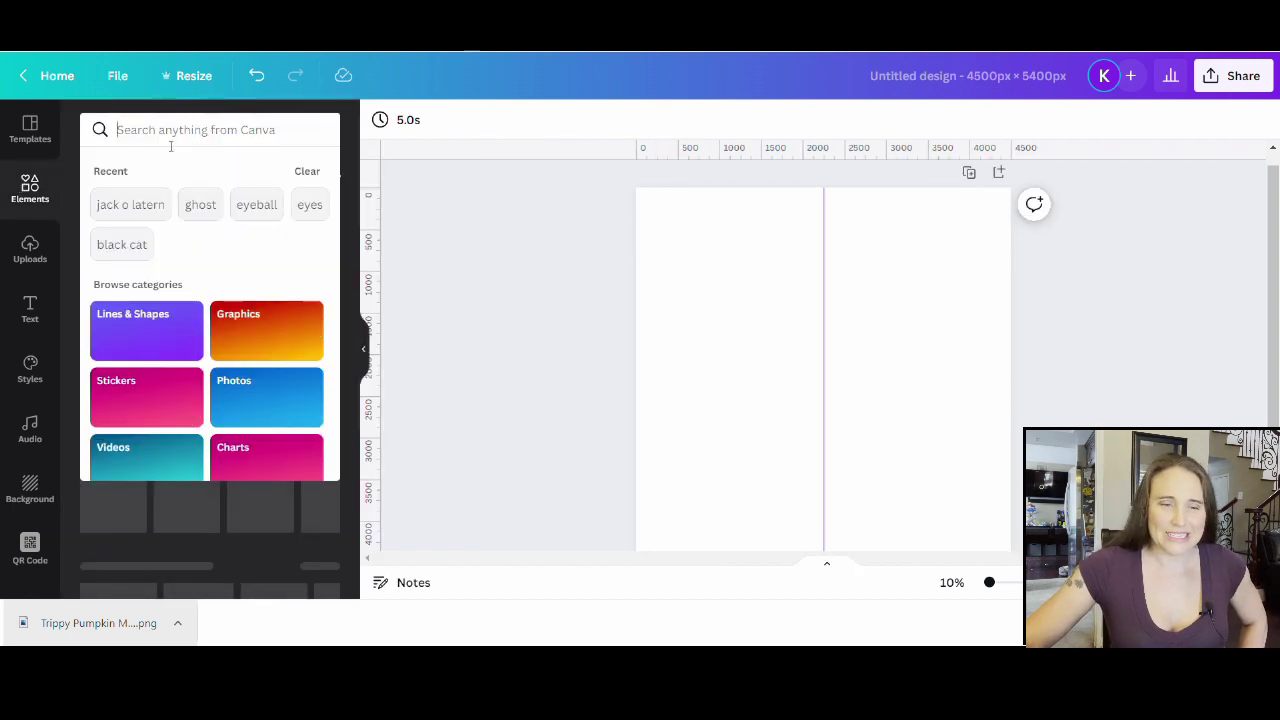
pyautogui.write('spi')
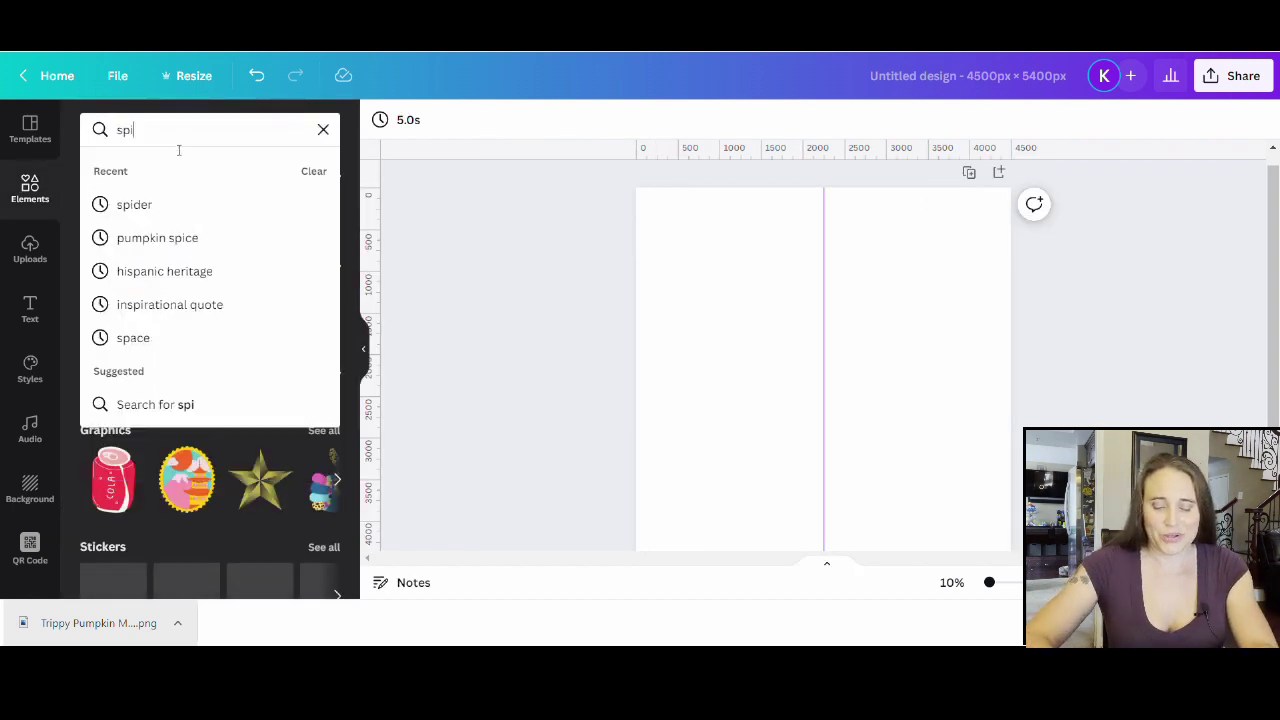
pyautogui.write('der')
pyautogui.press('Return')
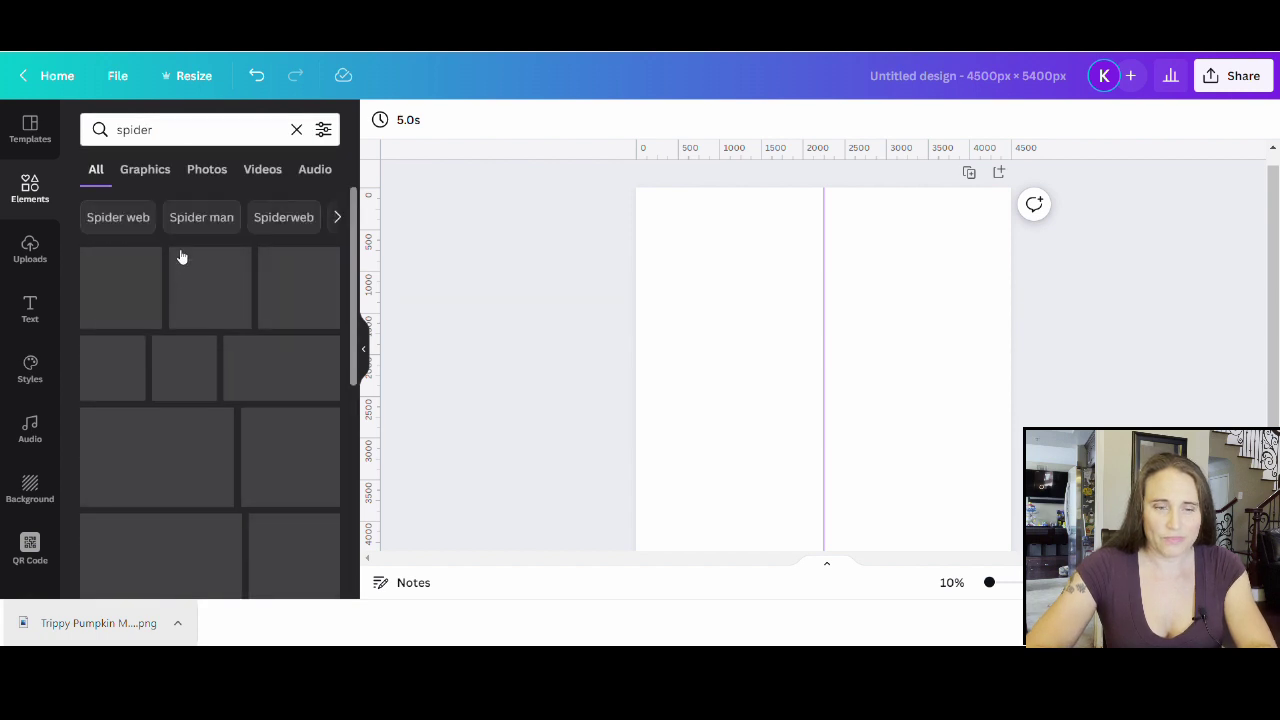
pyautogui.click(212, 172)
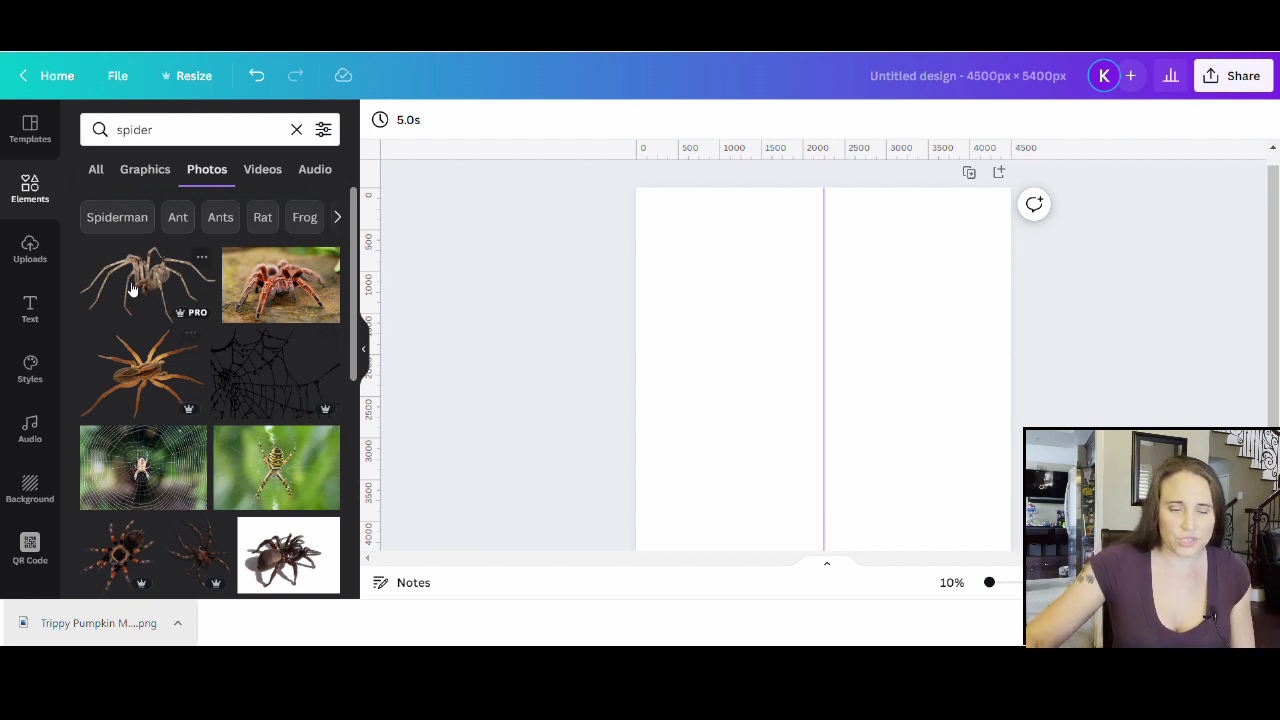
# Step: Scroll through the spider photos and add the cut-out tarantula to the page
pyautogui.scroll(-2, 133, 287)
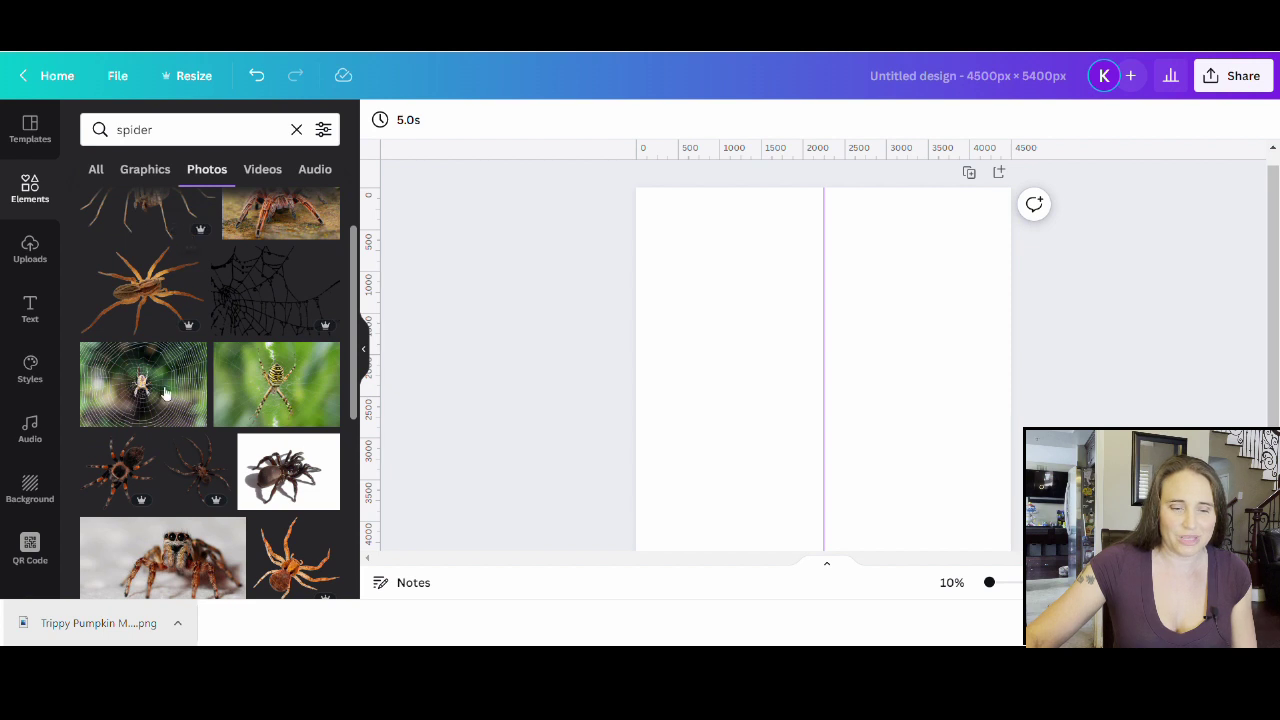
pyautogui.scroll(-3, 150, 300)
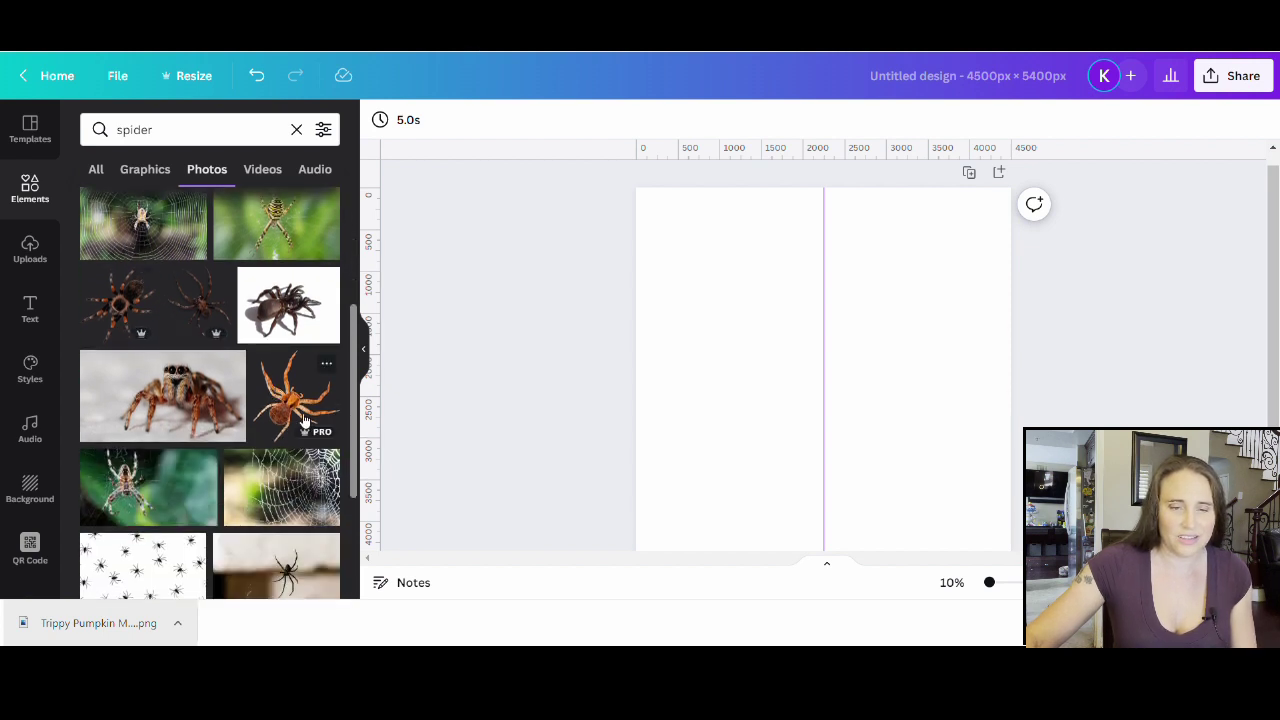
pyautogui.scroll(-3, 229, 406)
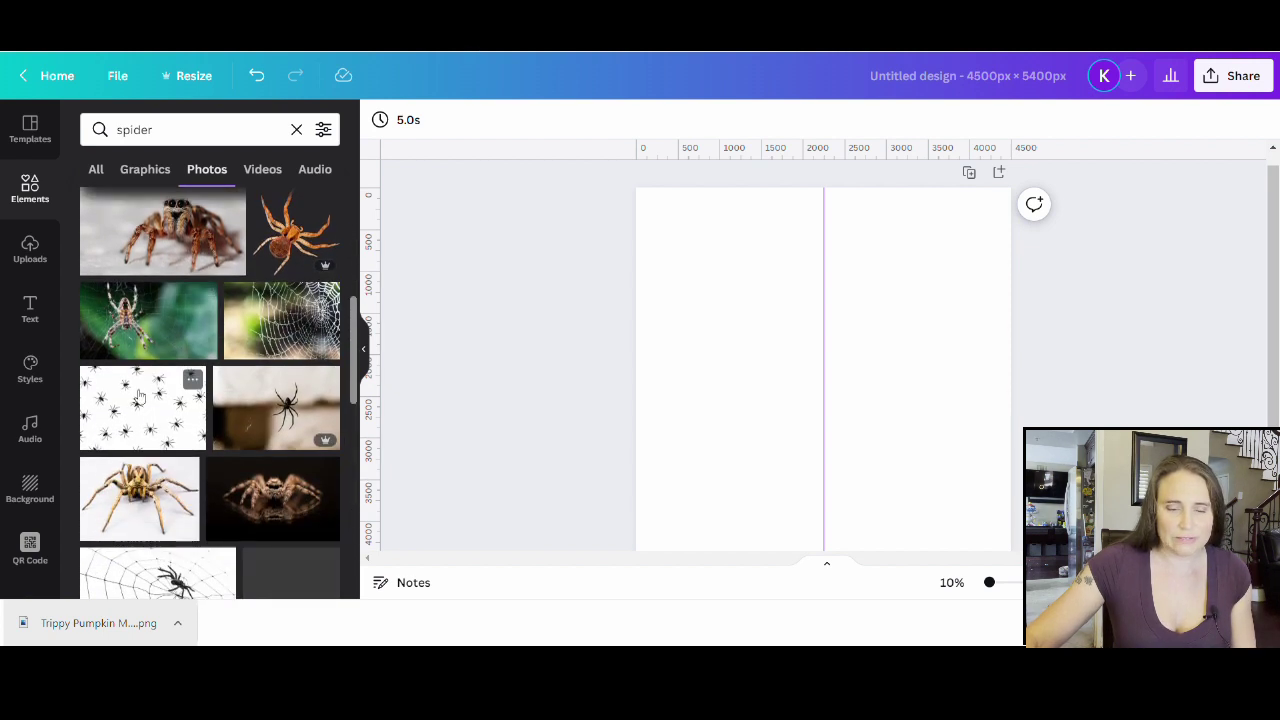
pyautogui.scroll(-3, 147, 408)
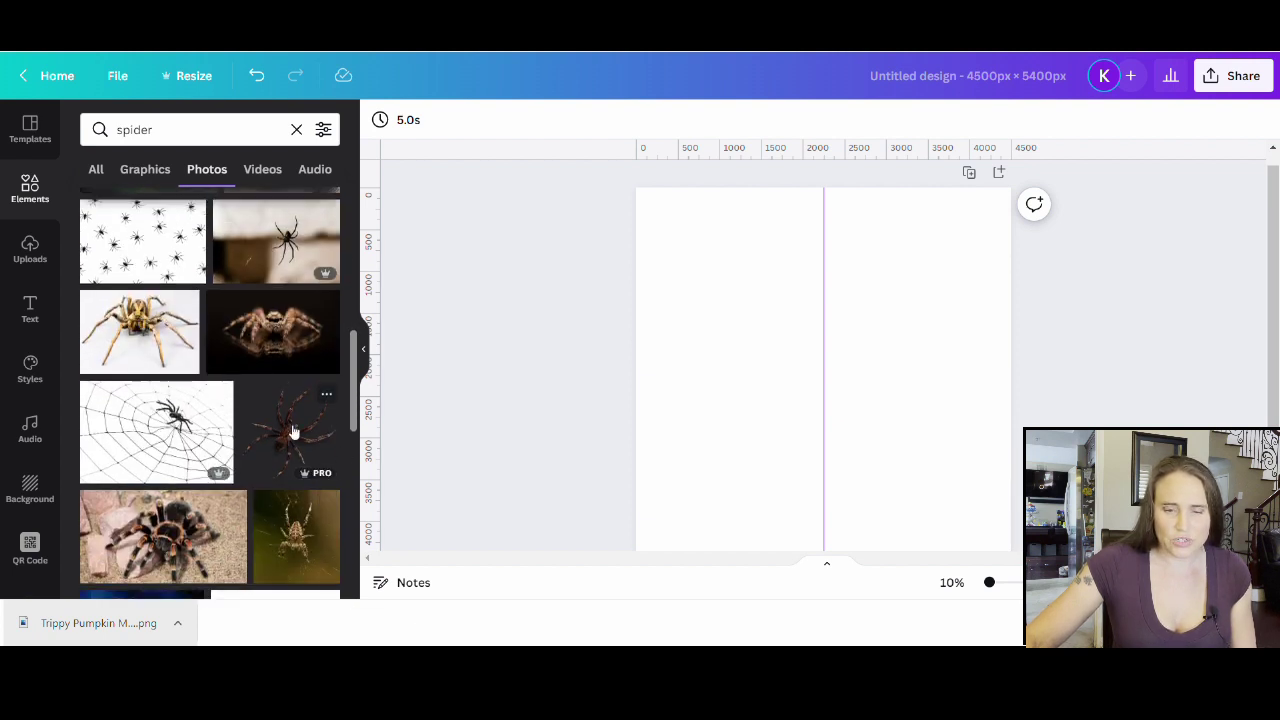
pyautogui.scroll(-3, 293, 431)
pyautogui.scroll(-2, 190, 418)
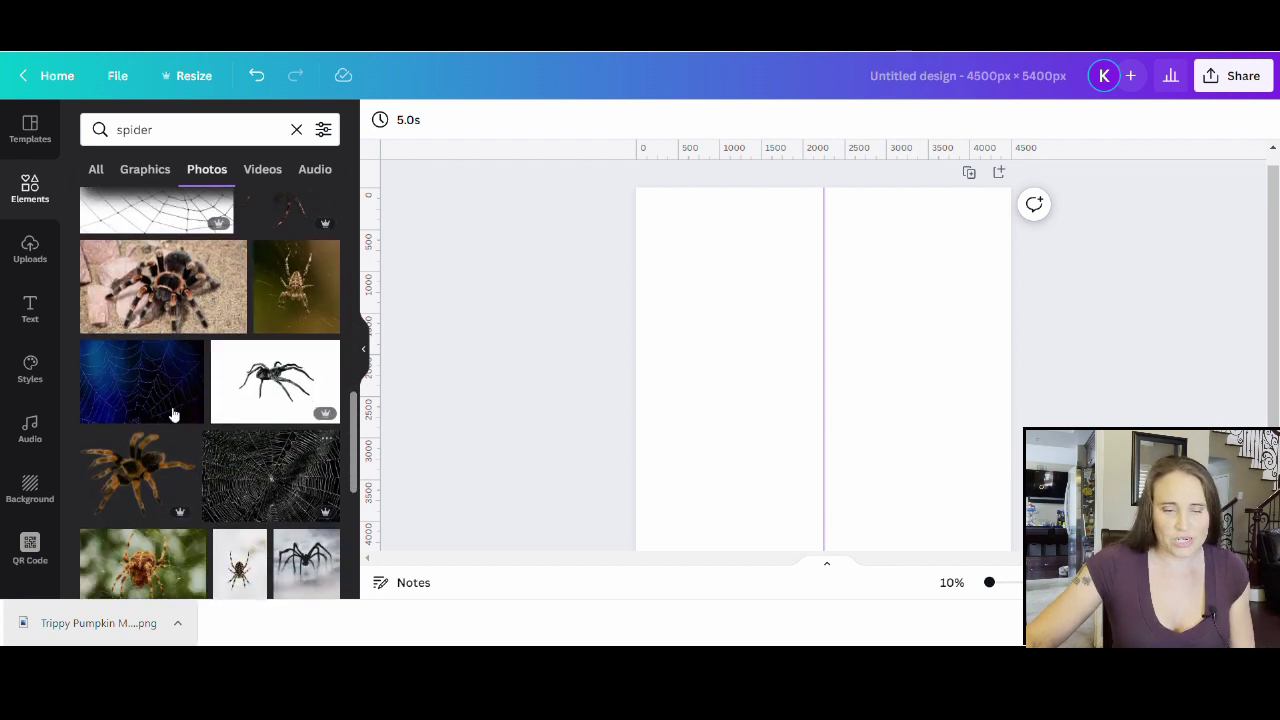
pyautogui.click(150, 484)
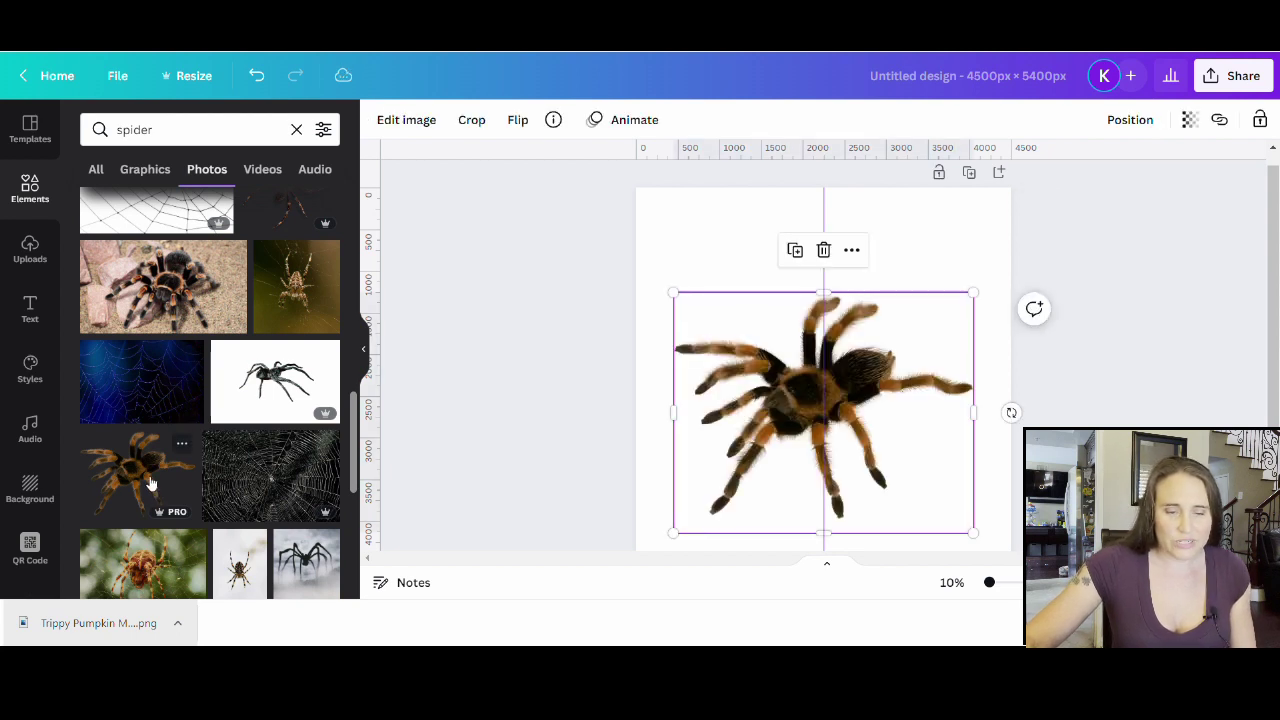
pyautogui.scroll(-1, 184, 416)
pyautogui.scroll(-3, 186, 418)
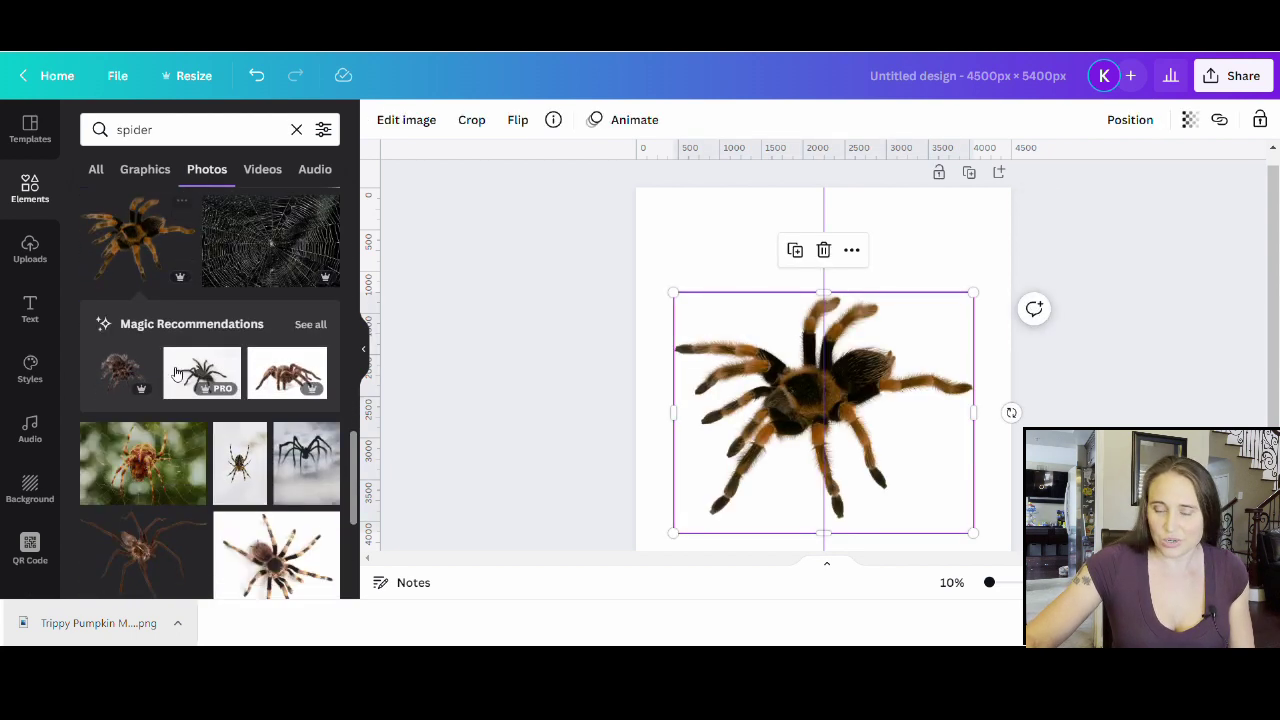
pyautogui.scroll(-3, 224, 337)
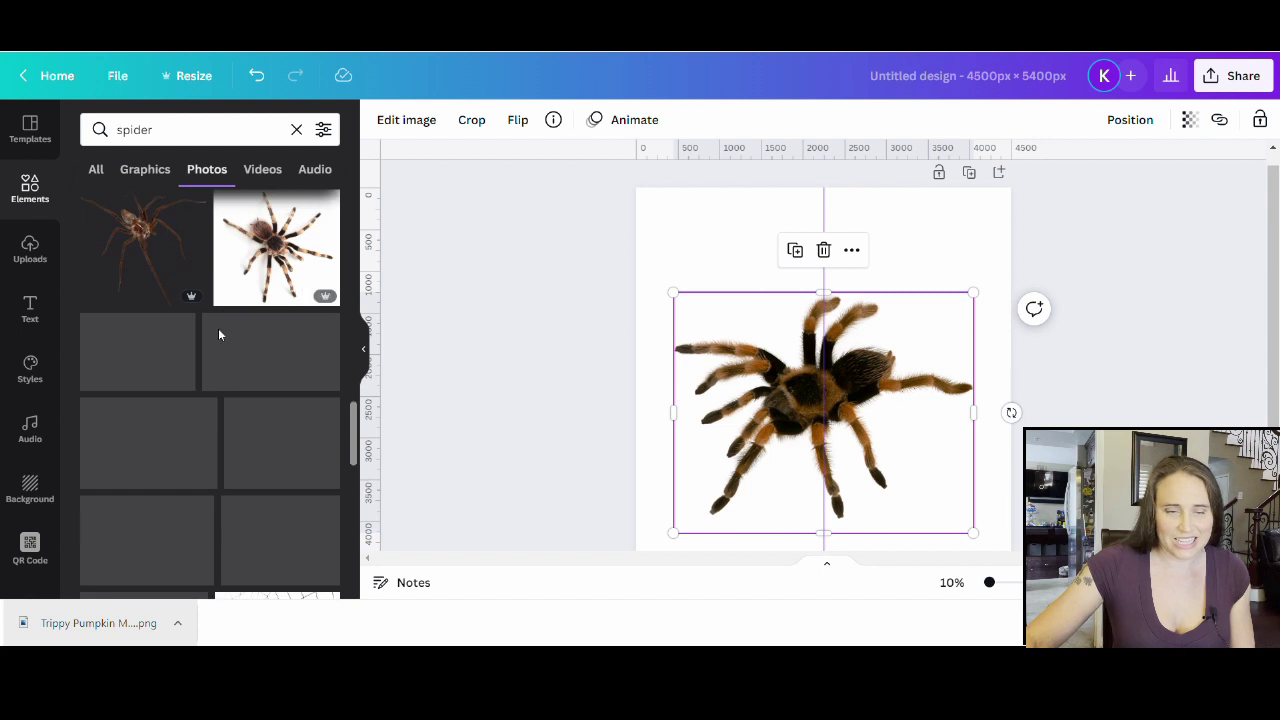
pyautogui.scroll(-2, 252, 370)
pyautogui.scroll(-4, 248, 380)
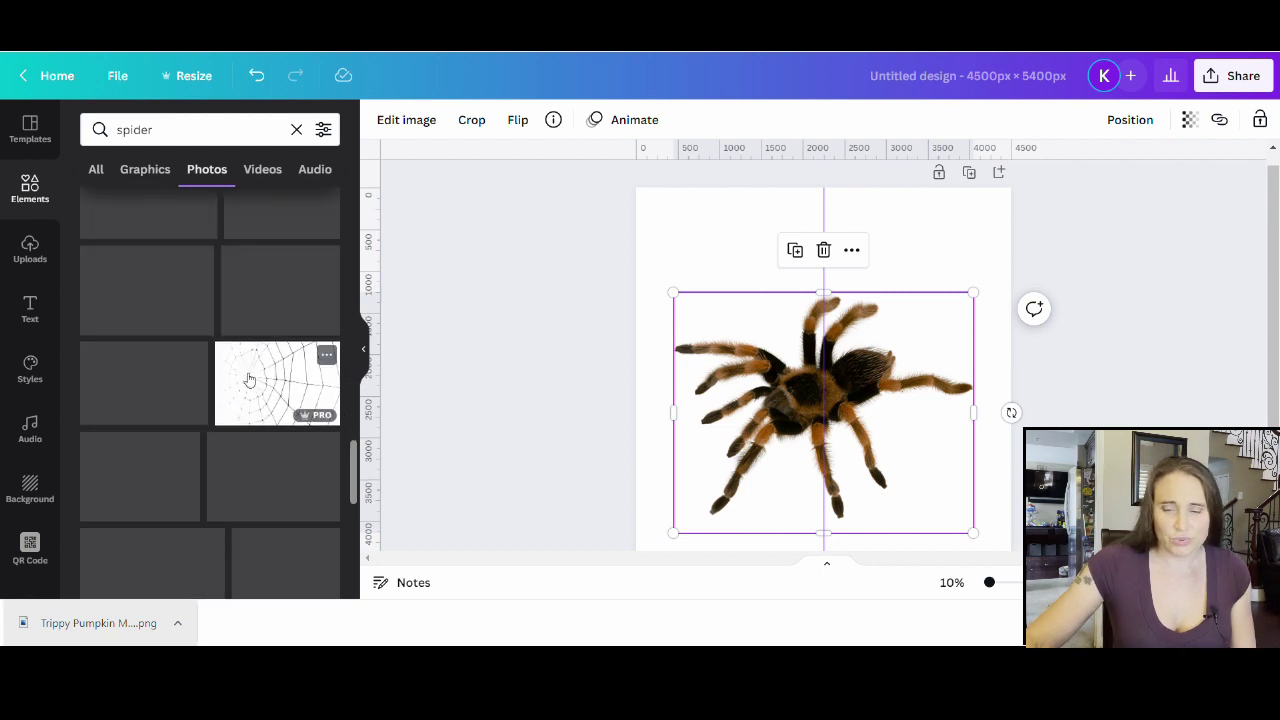
pyautogui.scroll(-4, 286, 365)
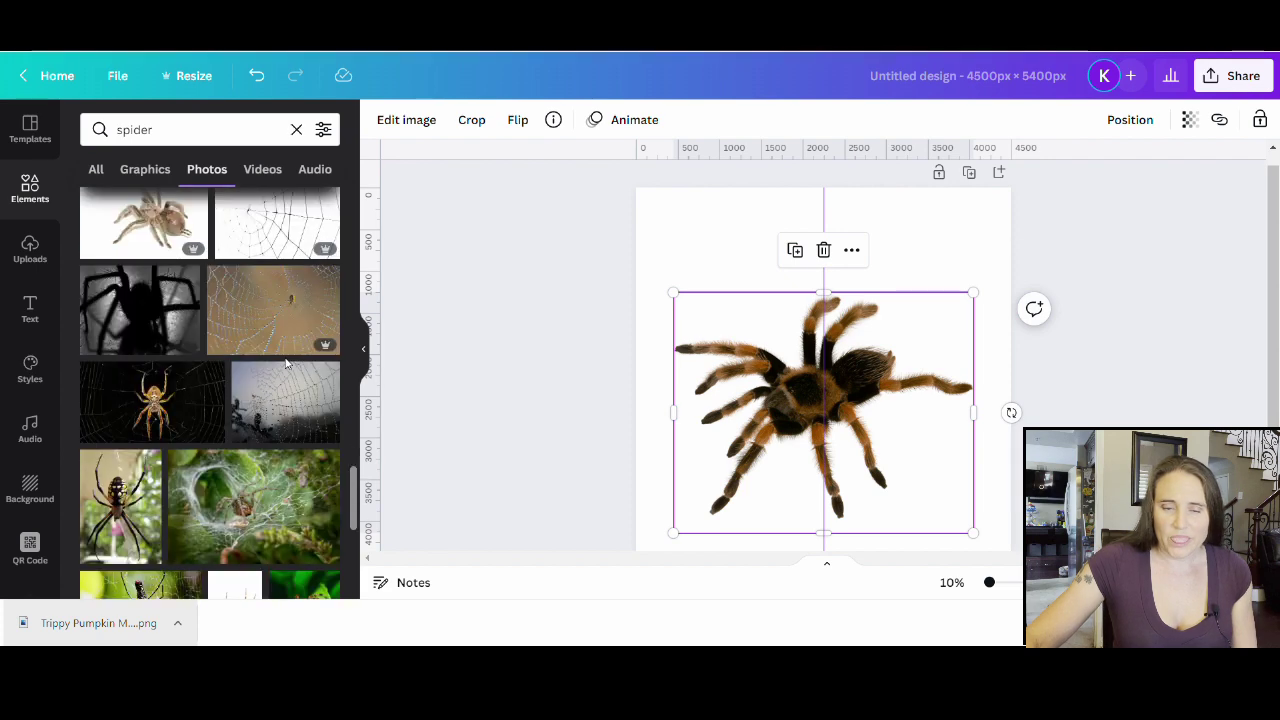
pyautogui.scroll(-9, 280, 362)
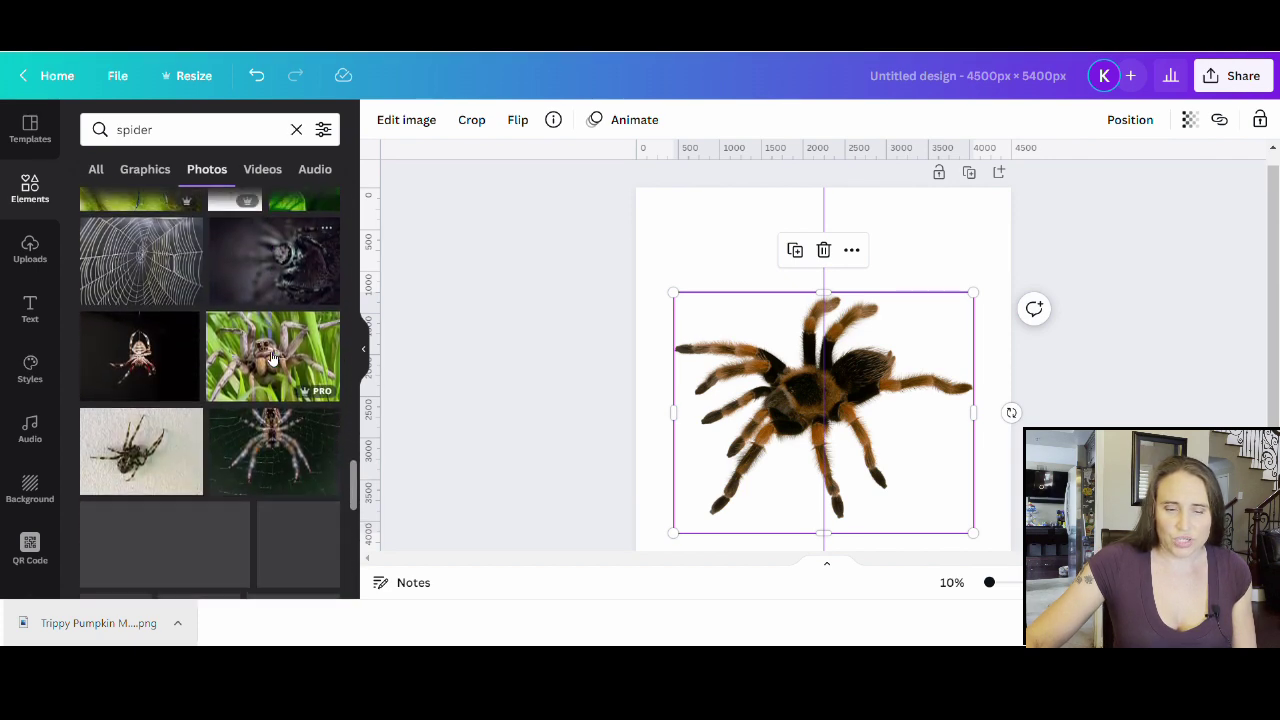
# Step: Shrink the tarantula to about 2,651 by 2,128 and move it to the top-right corner
pyautogui.click(366, 352)
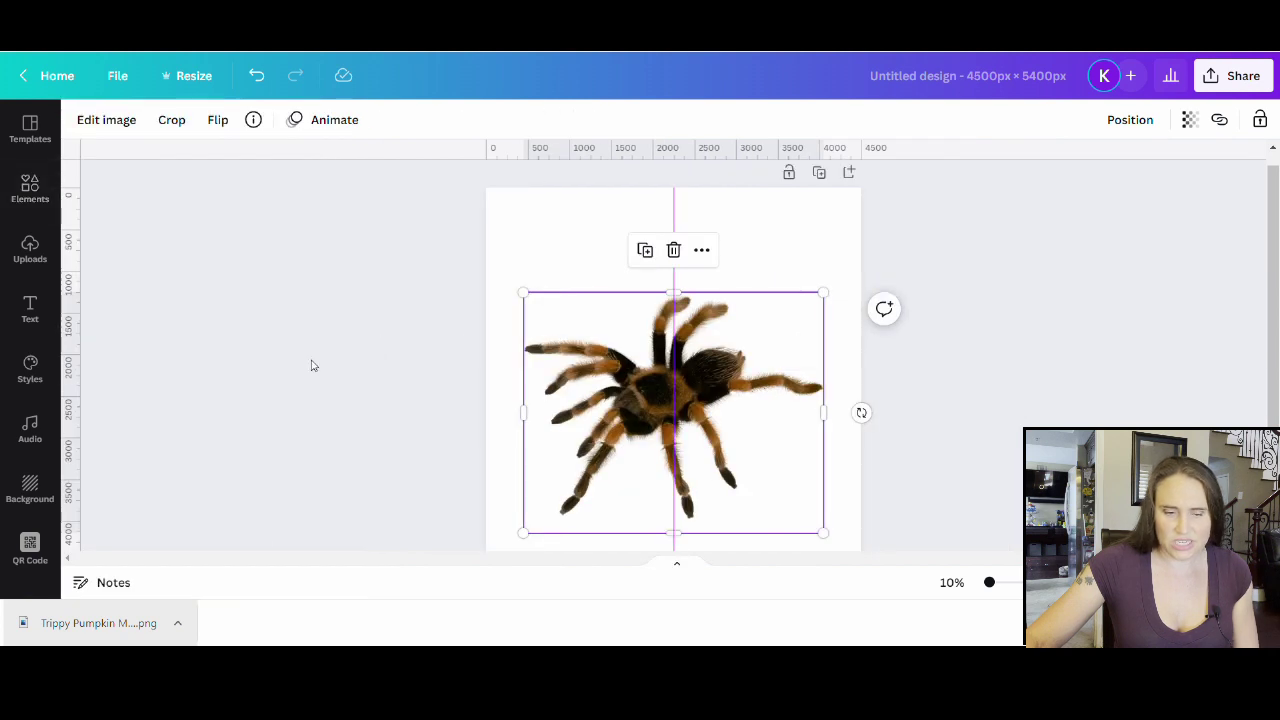
pyautogui.click(347, 363)
pyautogui.click(742, 411)
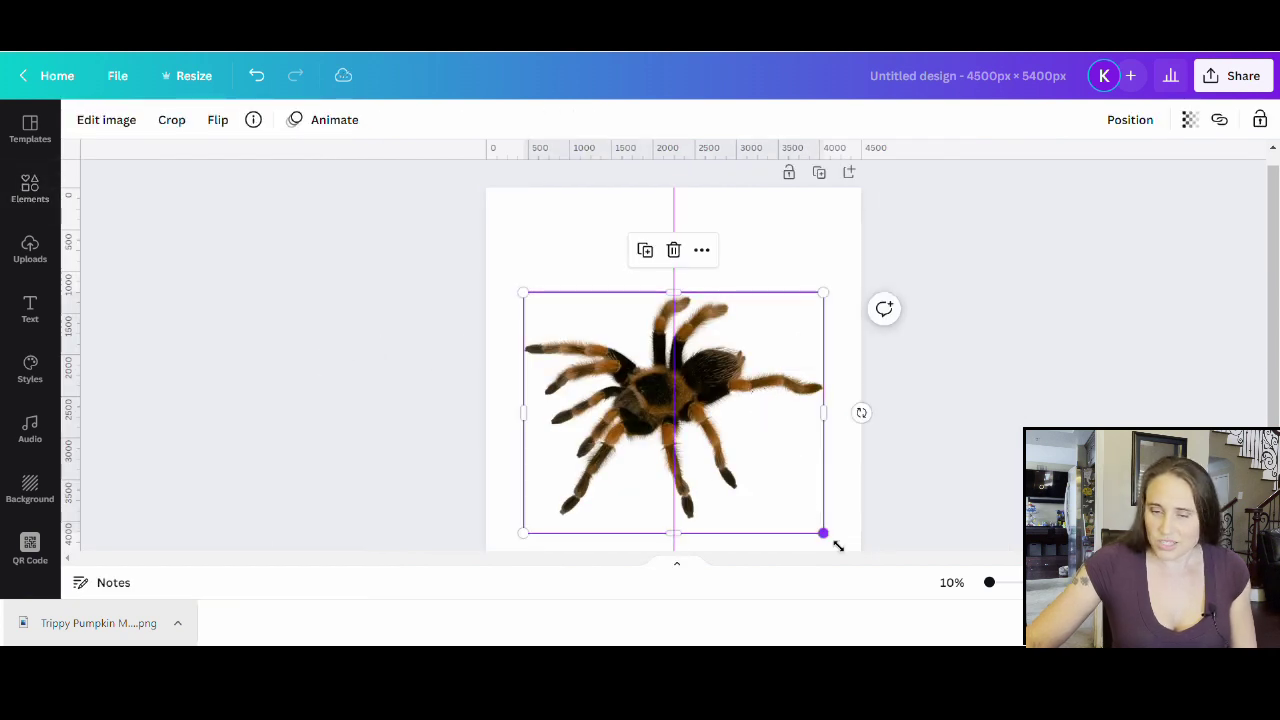
pyautogui.moveTo(825, 534); pyautogui.dragTo(676, 415)
pyautogui.moveTo(575, 342); pyautogui.dragTo(767, 253)
pyautogui.click(742, 477)
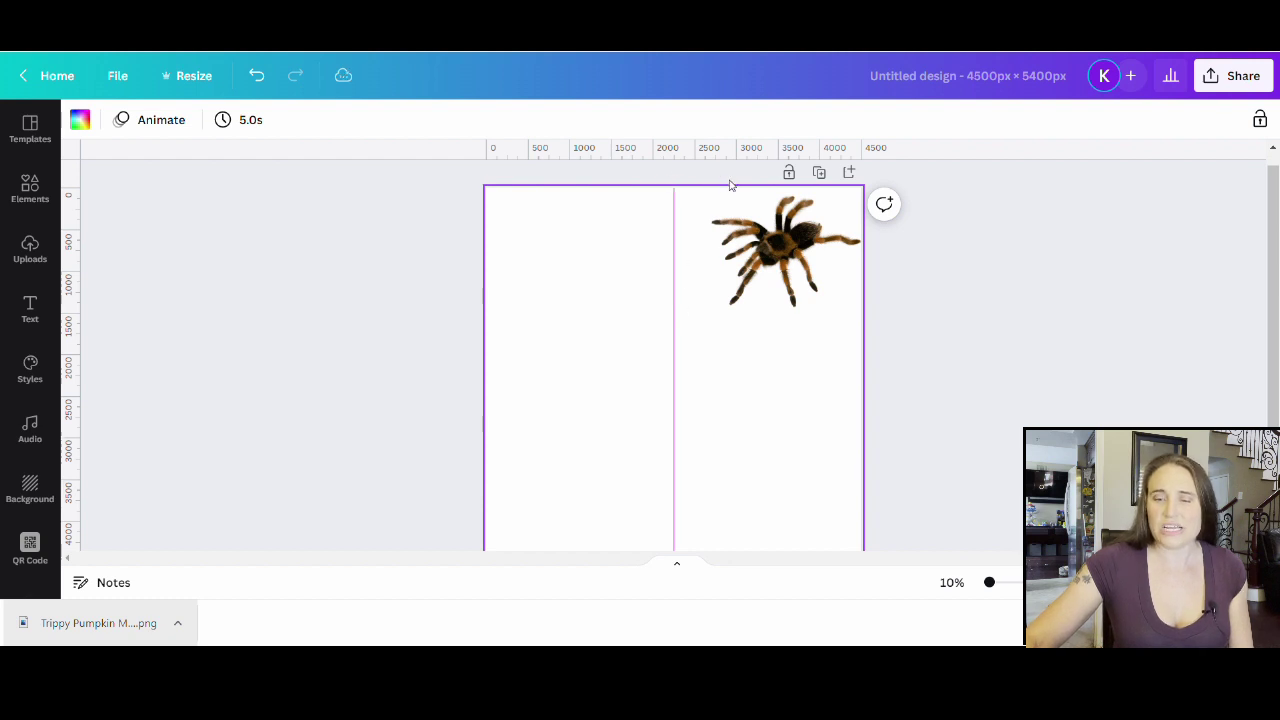
# Step: Shrink the tarantula slightly more and nudge it up-left into the corner, viewing at 23%
pyautogui.click(724, 300)
pyautogui.moveTo(716, 320); pyautogui.dragTo(746, 315)
pyautogui.click(980, 440)
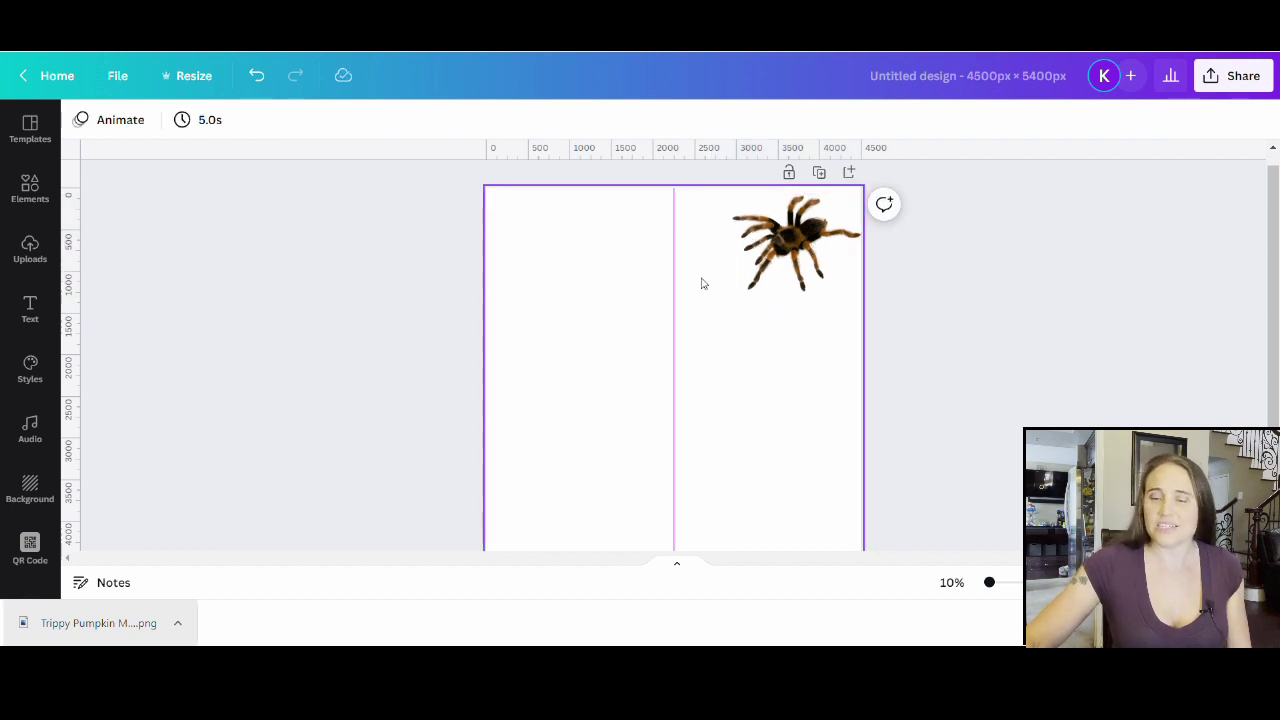
pyautogui.click(801, 240)
pyautogui.moveTo(801, 240); pyautogui.dragTo(798, 240)
pyautogui.click(1169, 389)
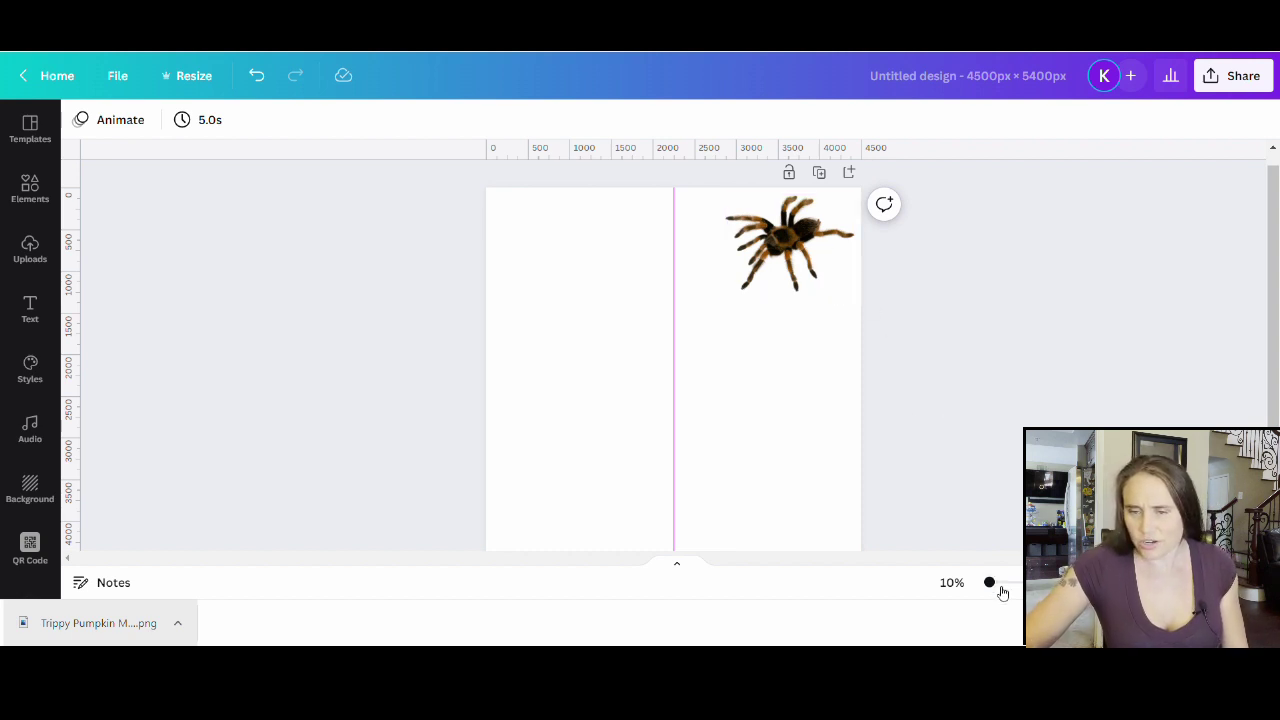
pyautogui.moveTo(990, 583); pyautogui.dragTo(1021, 583)
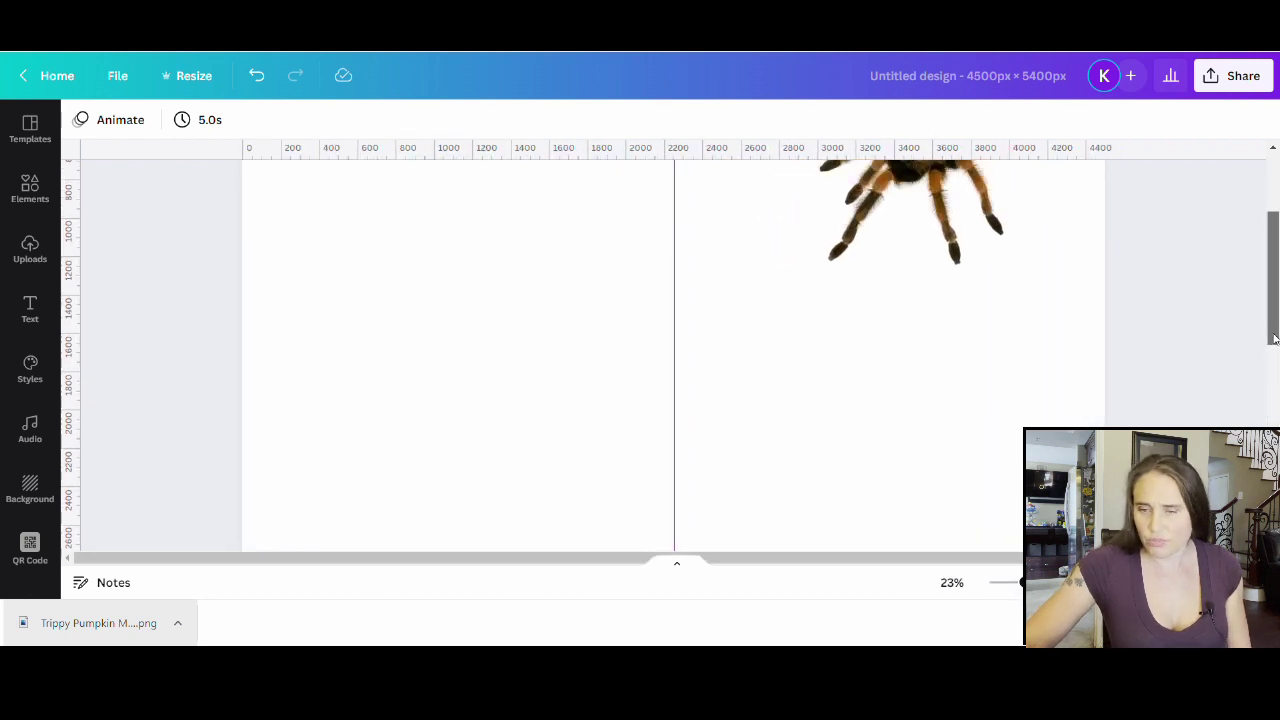
pyautogui.moveTo(1275, 335); pyautogui.dragTo(1276, 295)
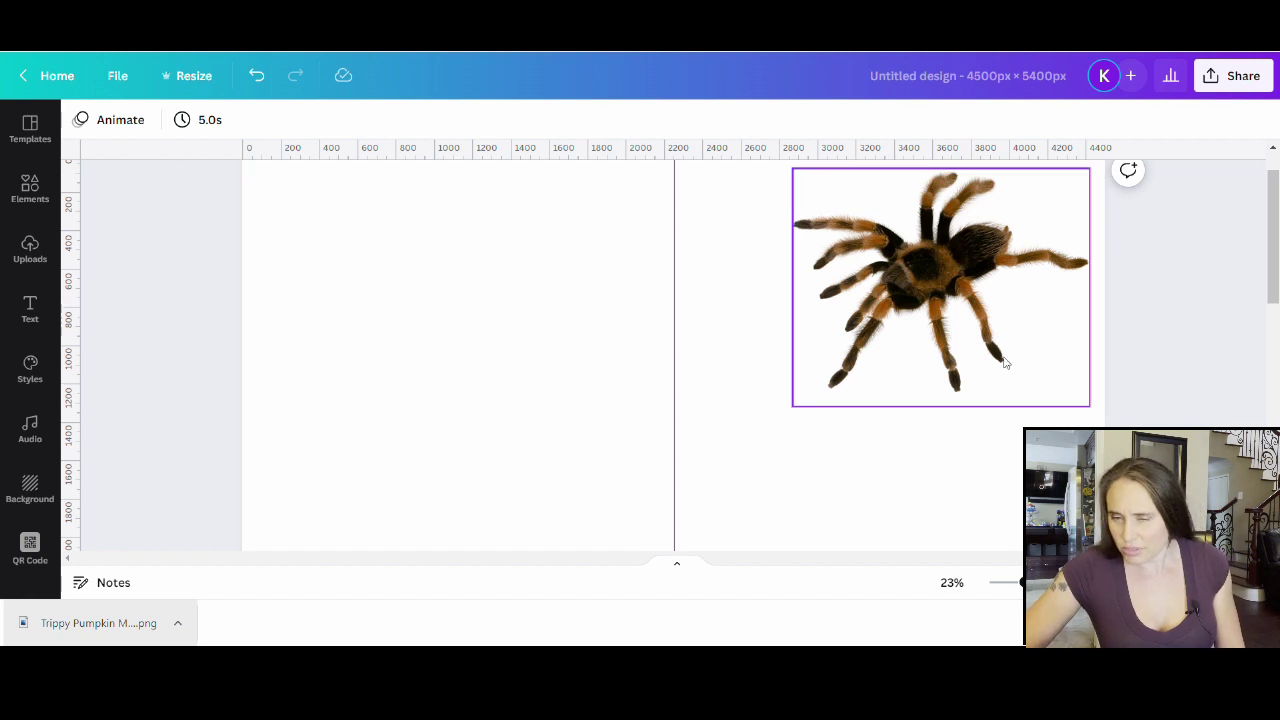
pyautogui.click(938, 499)
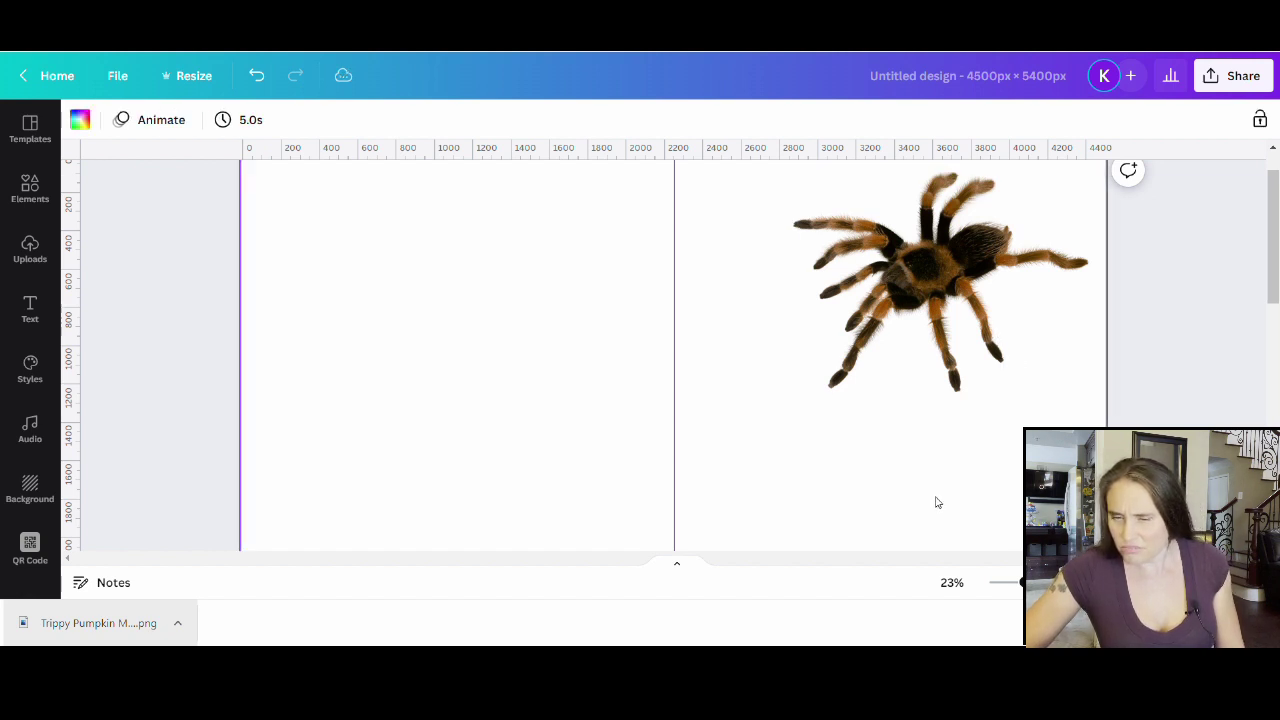
# Step: Bring up the tarantula's full set of shadow styles in Edit image's Shadows section
pyautogui.click(940, 318)
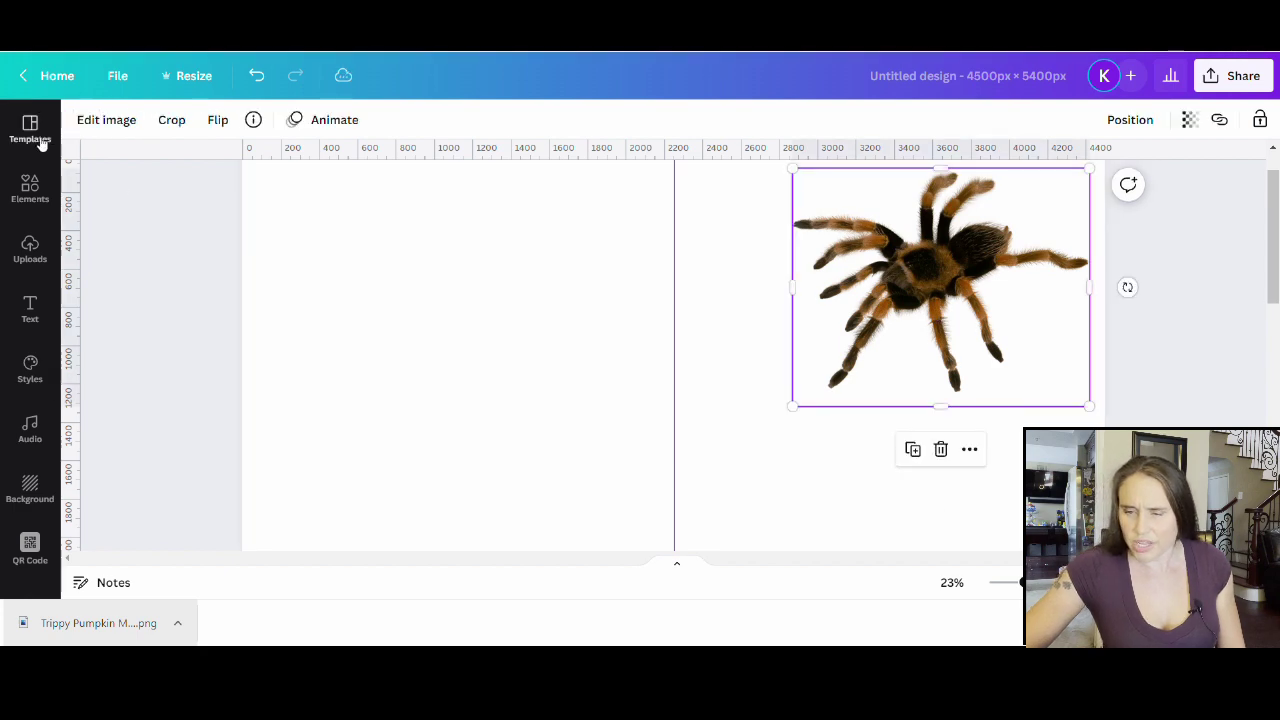
pyautogui.click(106, 121)
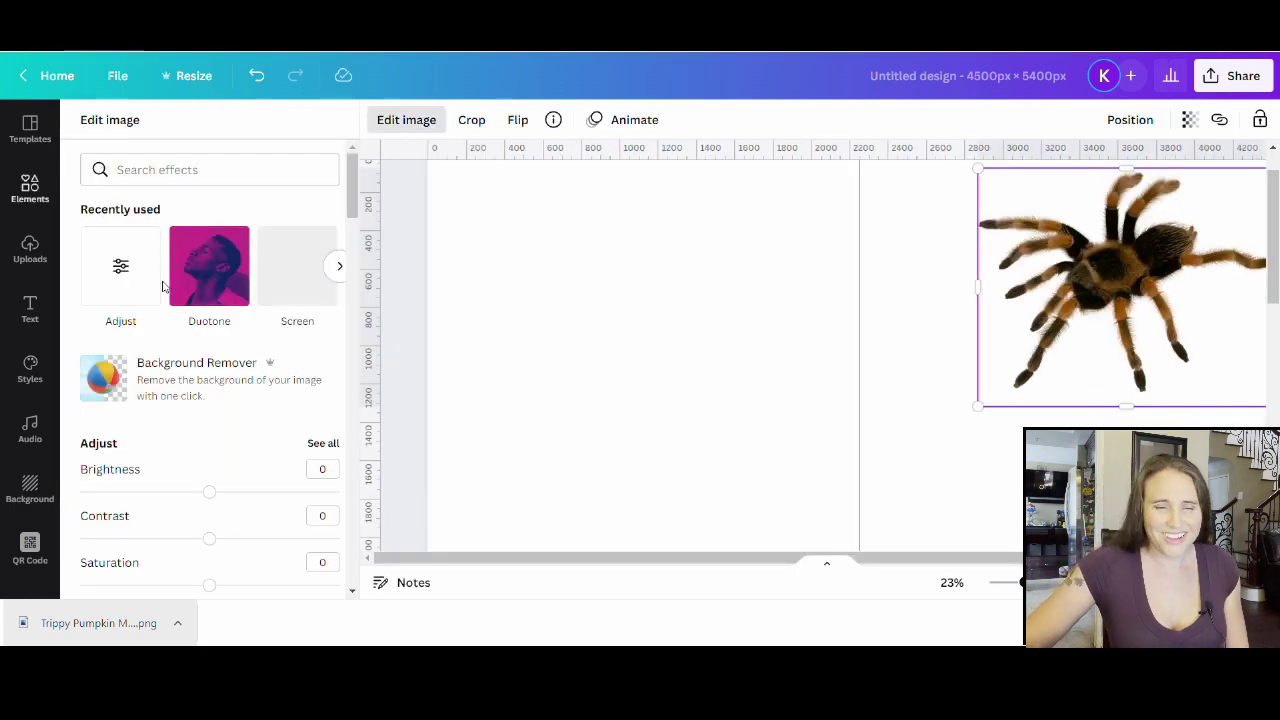
pyautogui.scroll(-7, 210, 253)
pyautogui.scroll(-3, 231, 300)
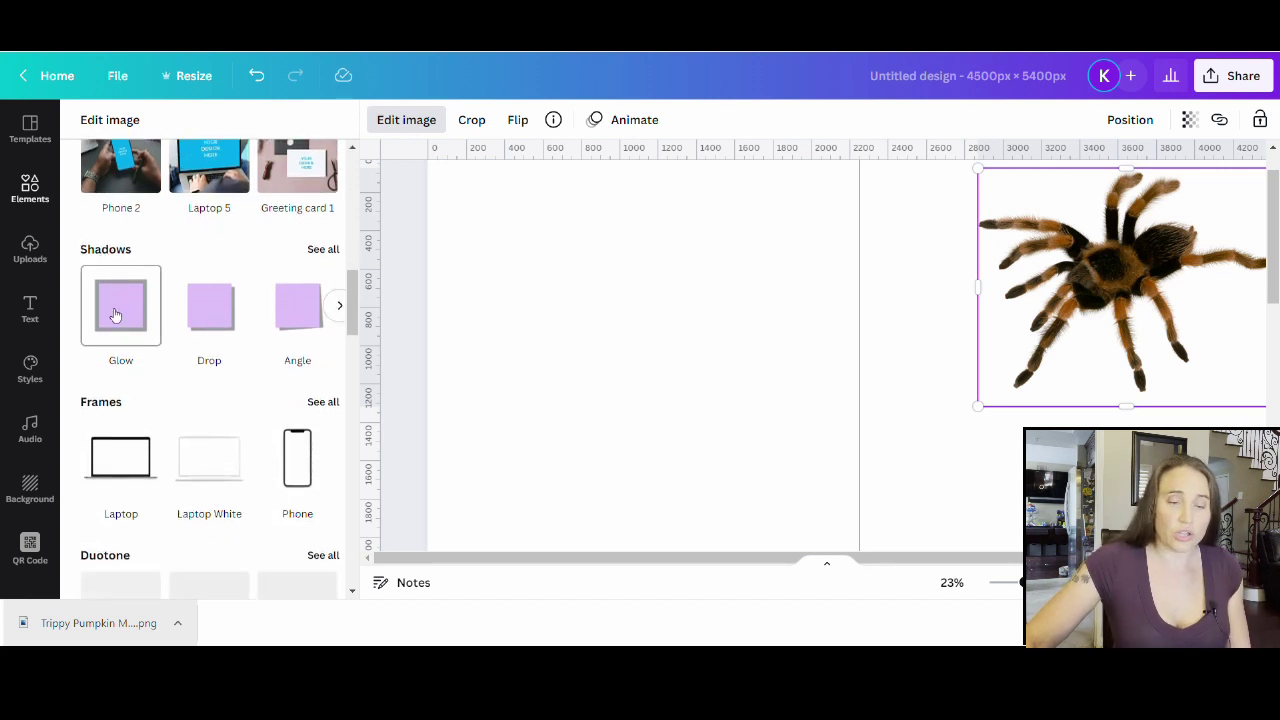
pyautogui.click(323, 250)
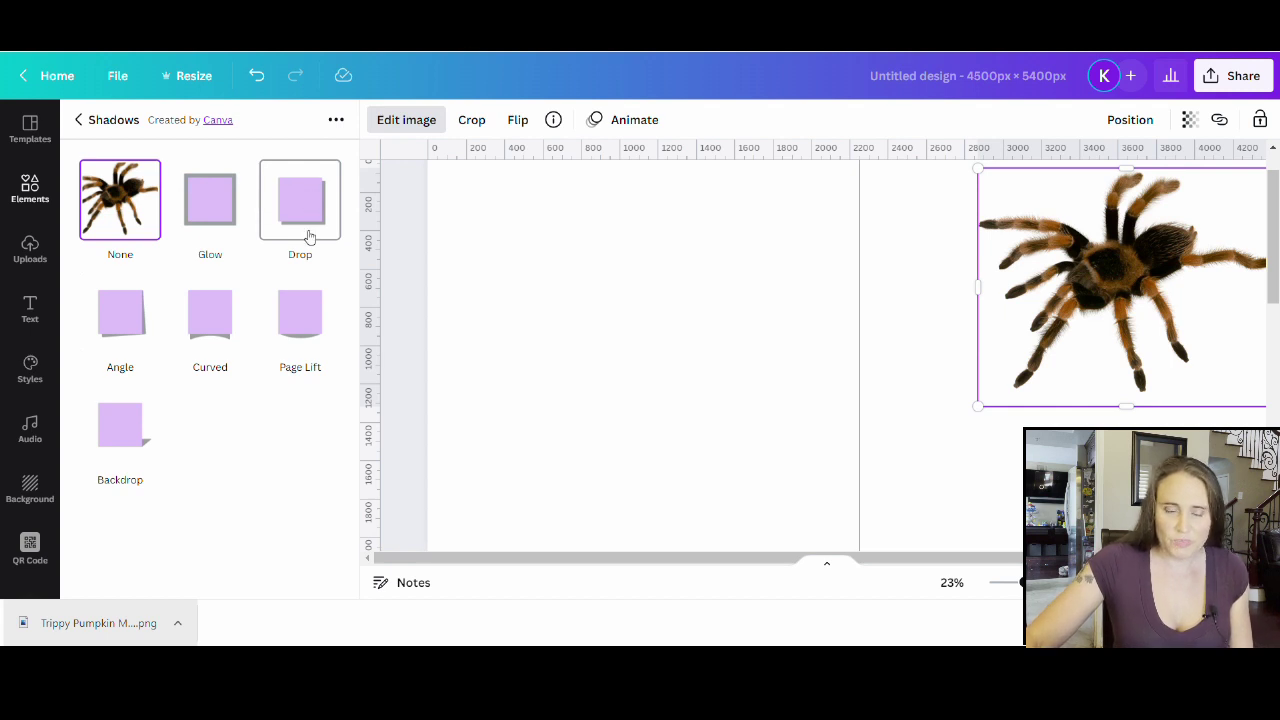
# Step: Apply a Drop shadow with blur 12, transparency 49, angle -1 and offset 2
pyautogui.click(310, 214)
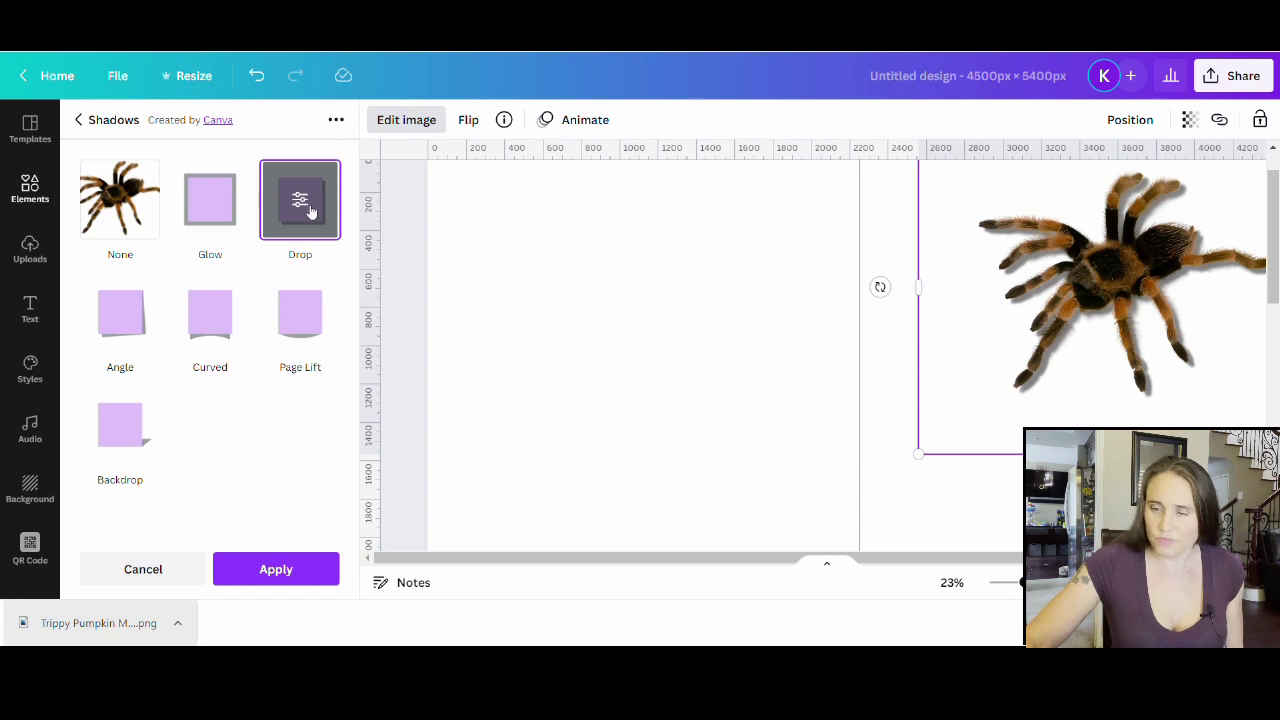
pyautogui.click(300, 208)
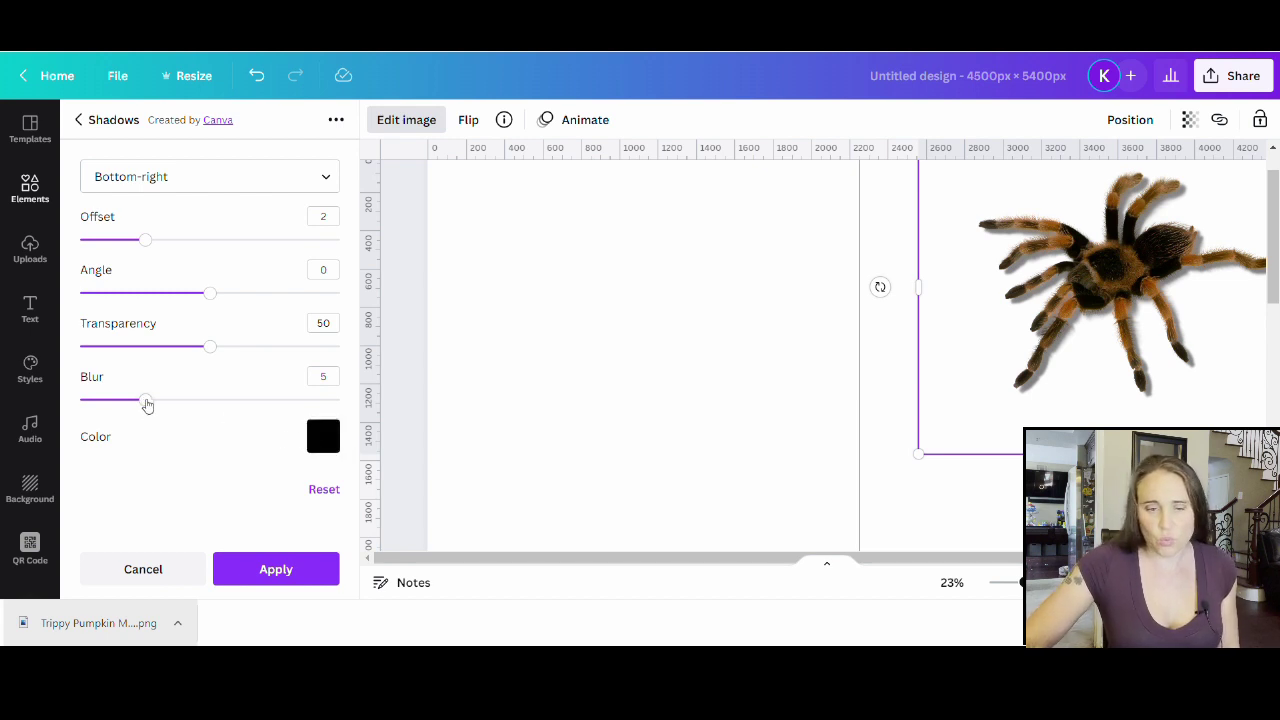
pyautogui.moveTo(145, 402); pyautogui.dragTo(237, 413)
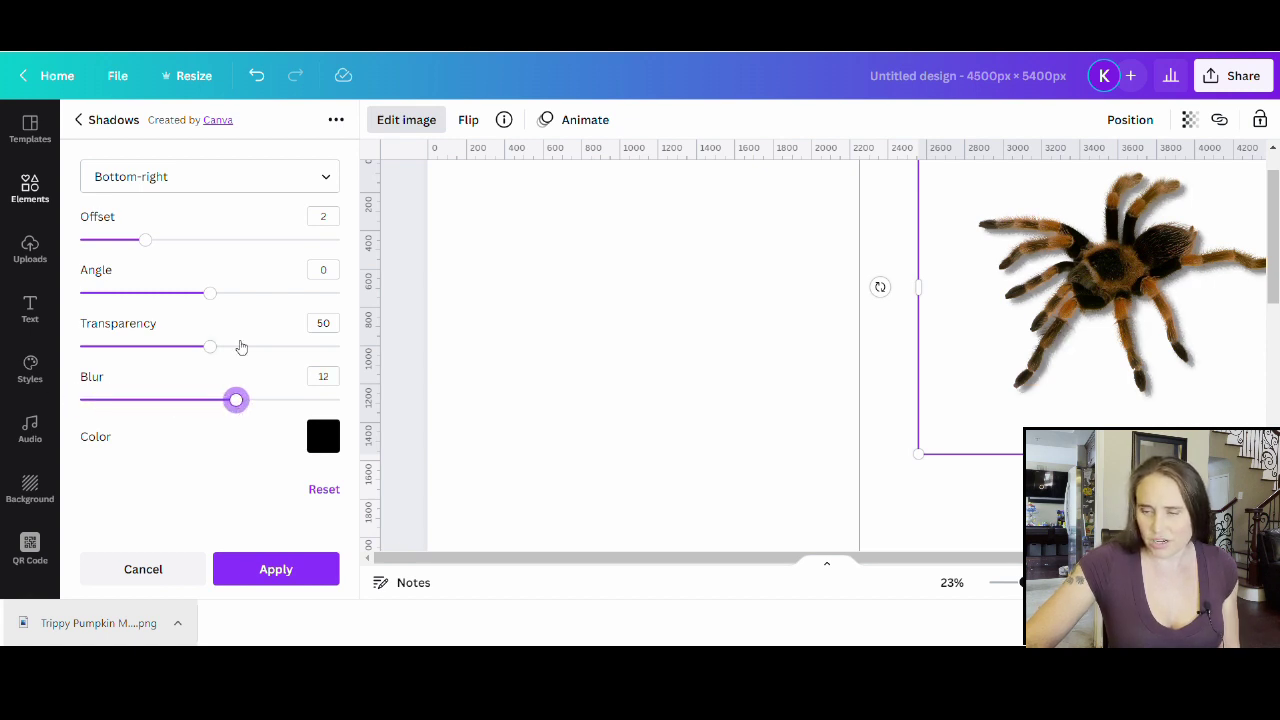
pyautogui.moveTo(212, 350)
pyautogui.mouseDown()
pyautogui.moveTo(322, 351)
pyautogui.moveTo(133, 350)
pyautogui.moveTo(211, 349)
pyautogui.mouseUp()
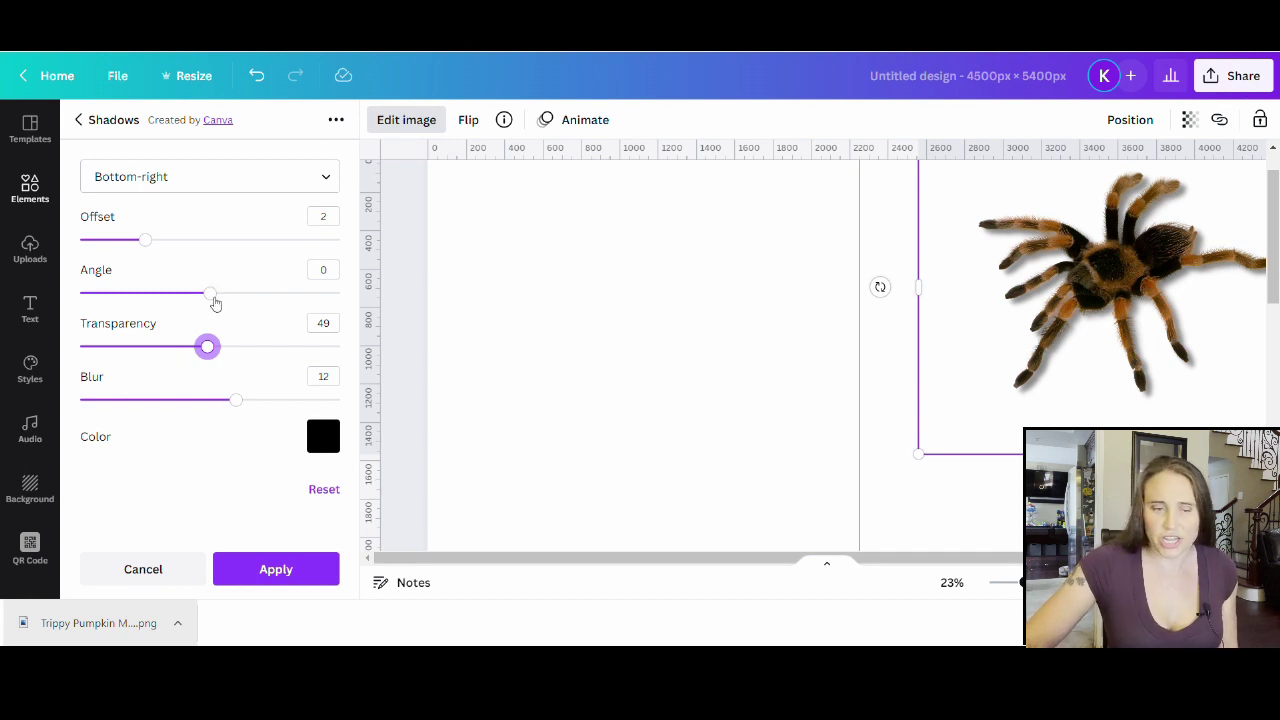
pyautogui.moveTo(212, 294); pyautogui.dragTo(443, 326)
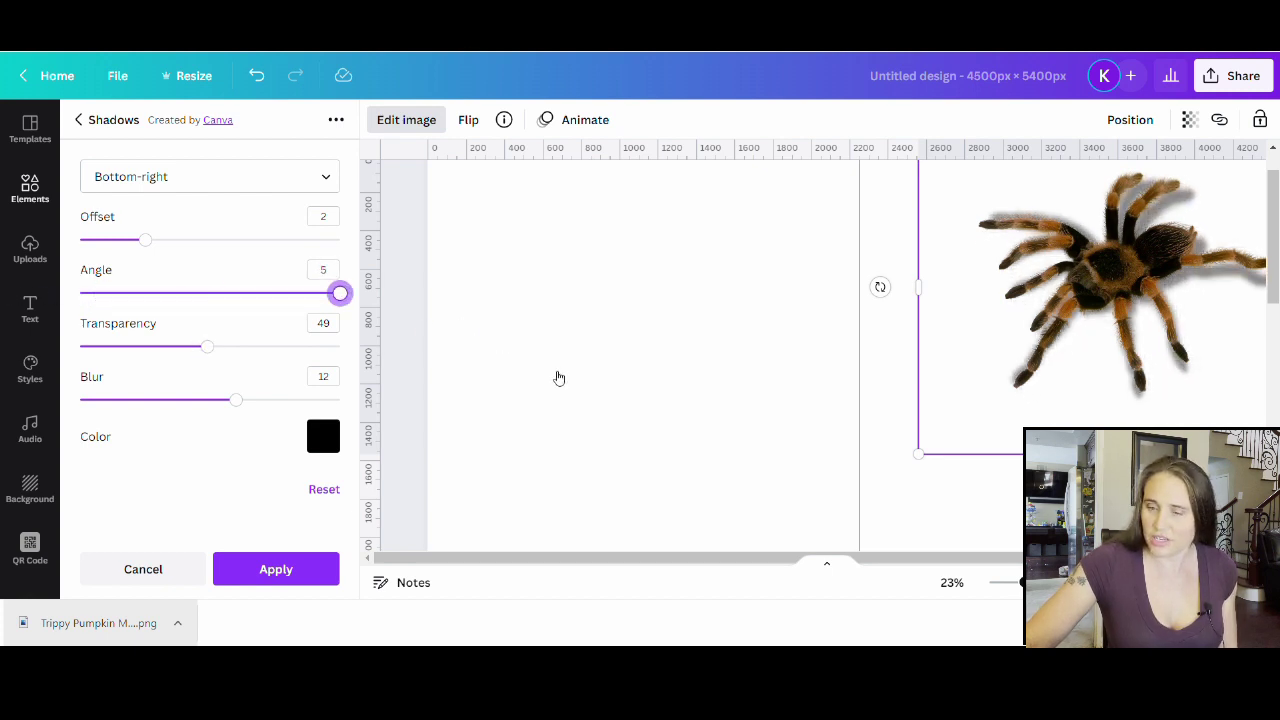
pyautogui.moveTo(340, 293); pyautogui.dragTo(185, 302)
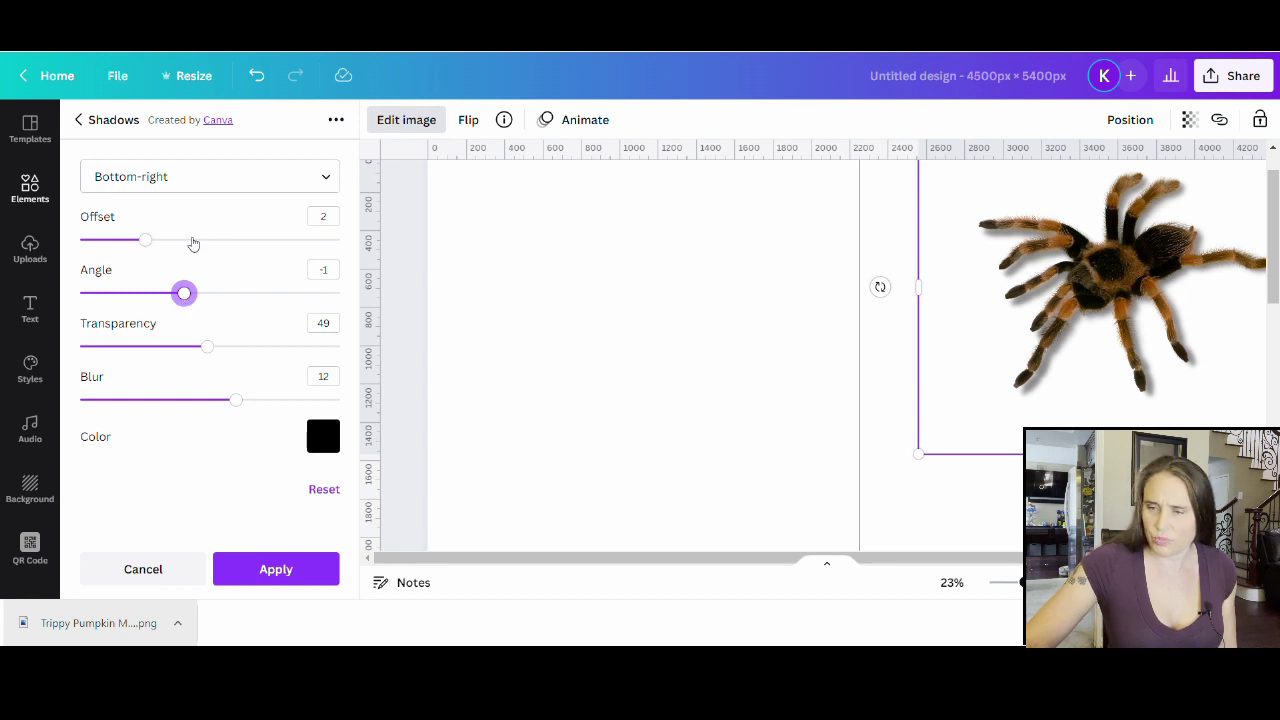
pyautogui.moveTo(150, 243); pyautogui.dragTo(301, 264)
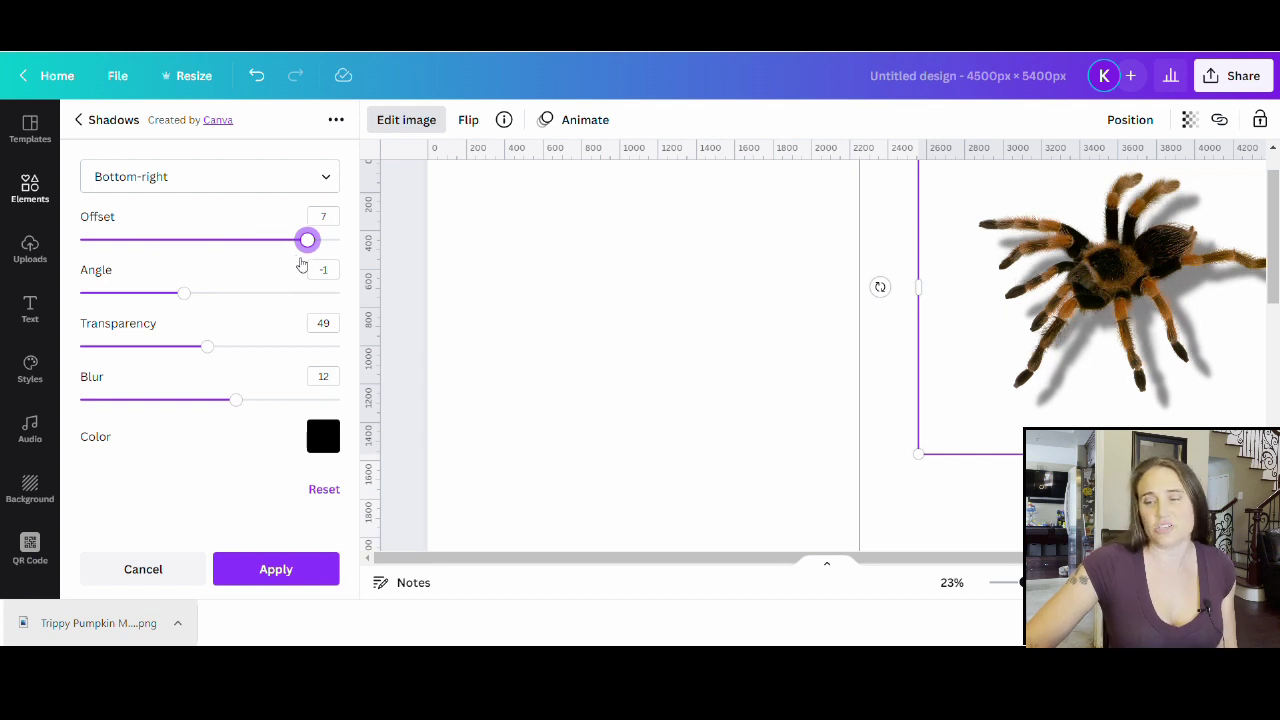
pyautogui.moveTo(301, 264); pyautogui.dragTo(153, 242)
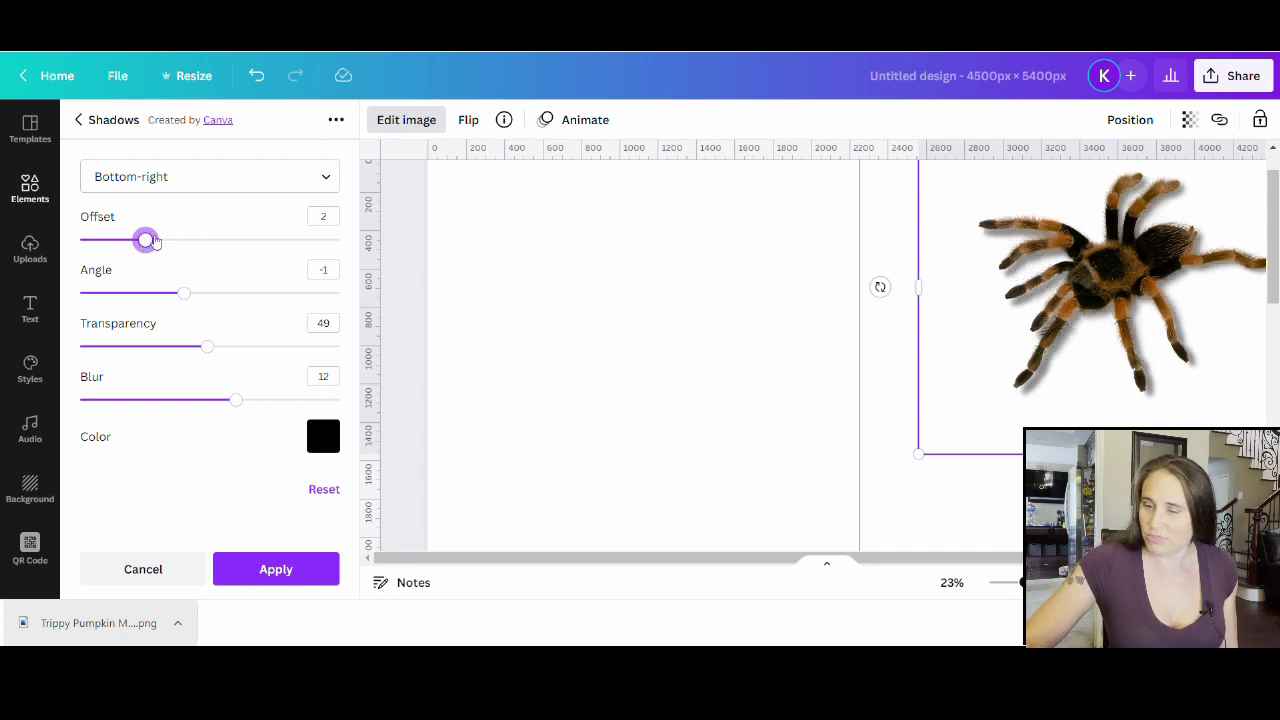
pyautogui.click(262, 578)
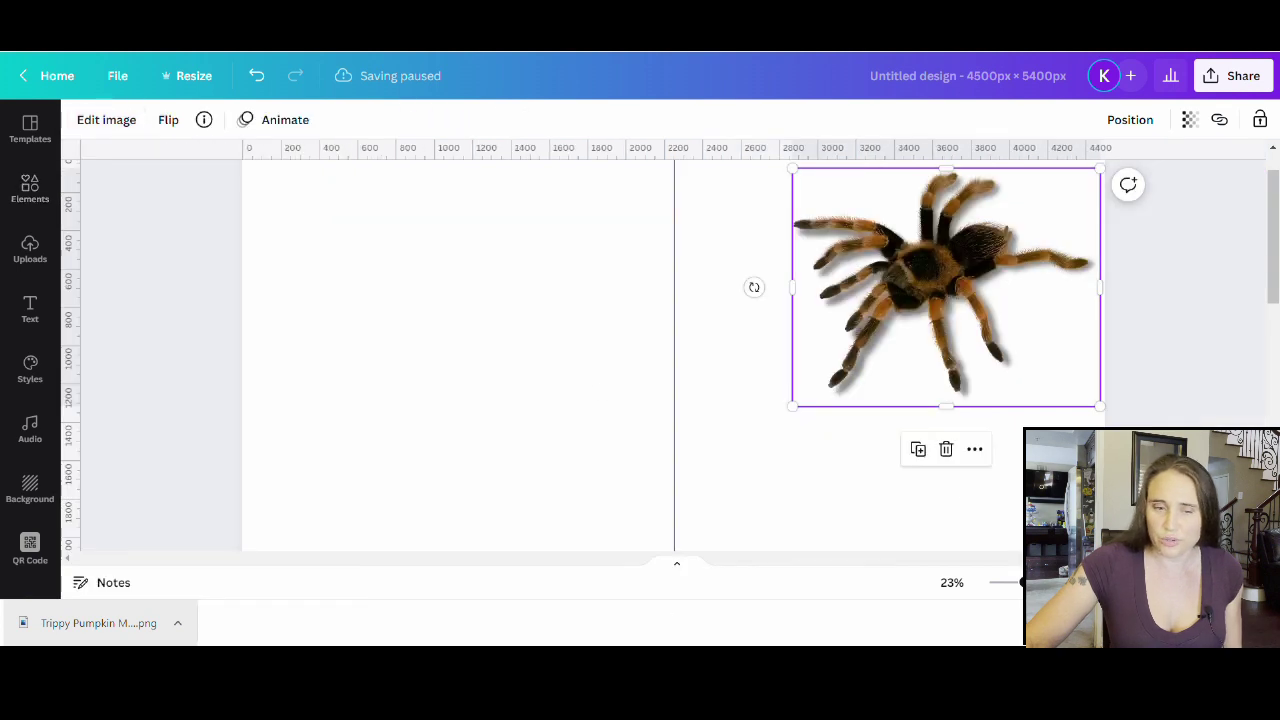
# Step: Zoom out to 10% and drag the vertical centre guide off the page
pyautogui.moveTo(1022, 582); pyautogui.dragTo(986, 584)
pyautogui.click(1003, 539)
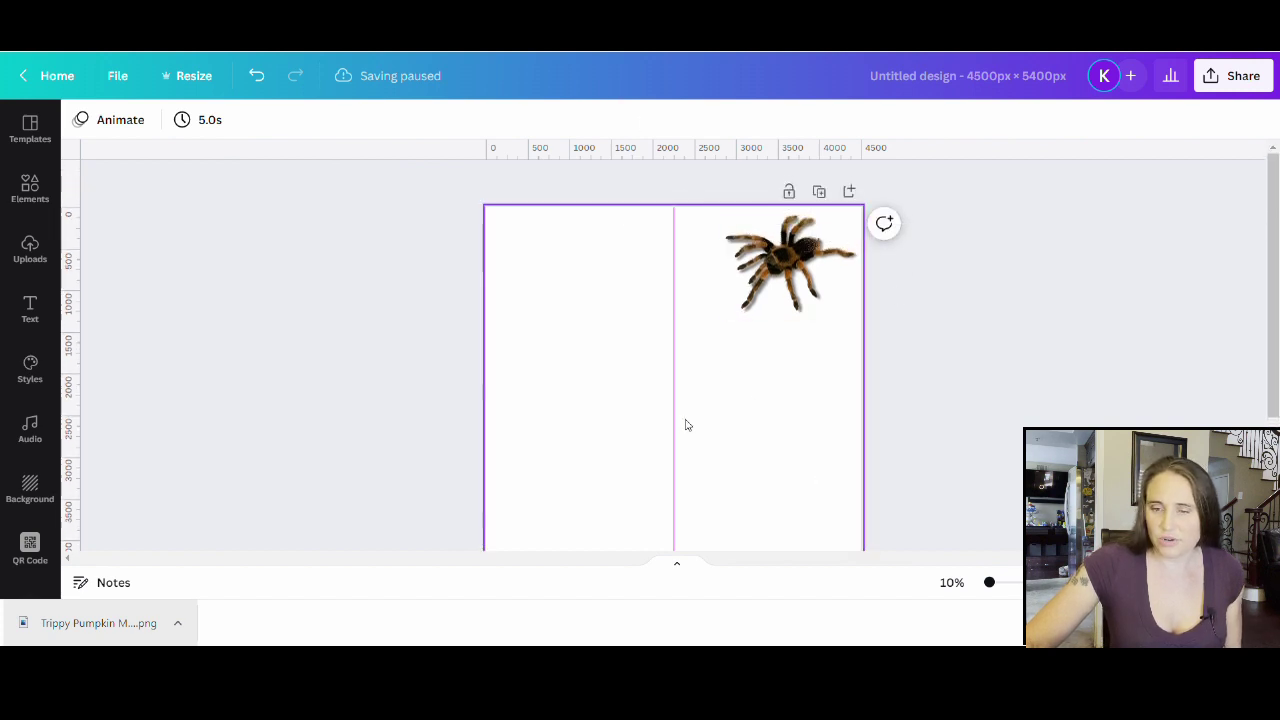
pyautogui.moveTo(683, 443); pyautogui.dragTo(5, 457)
pyautogui.scroll(-3, 986, 350)
pyautogui.scroll(3, 1040, 353)
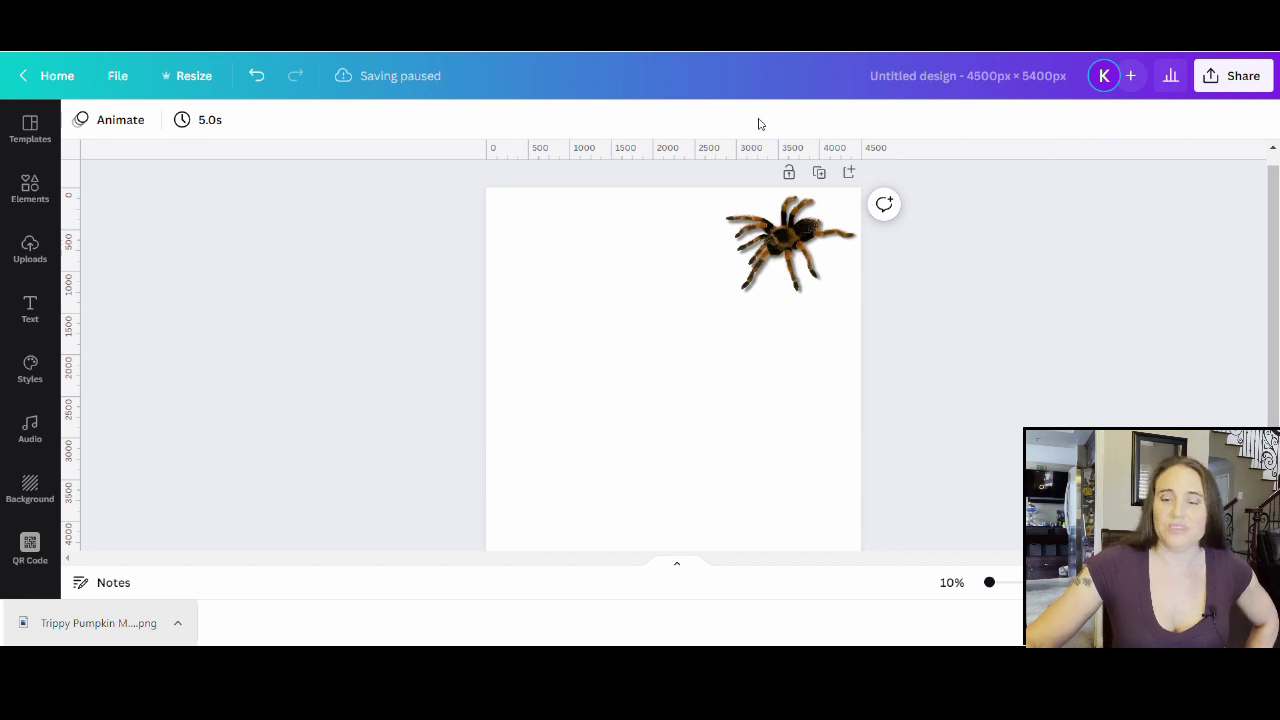
# Step: Try black, grey and orange page backgrounds, then settle on solid black
pyautogui.click(575, 290)
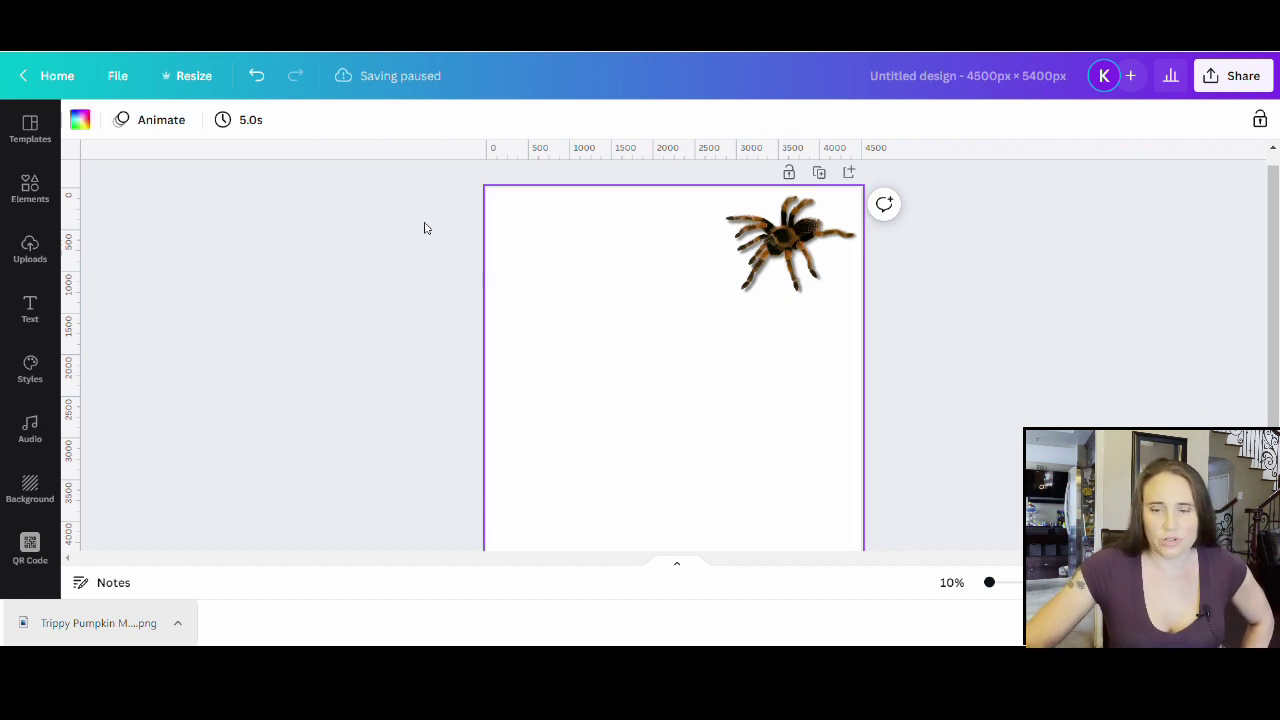
pyautogui.click(84, 119)
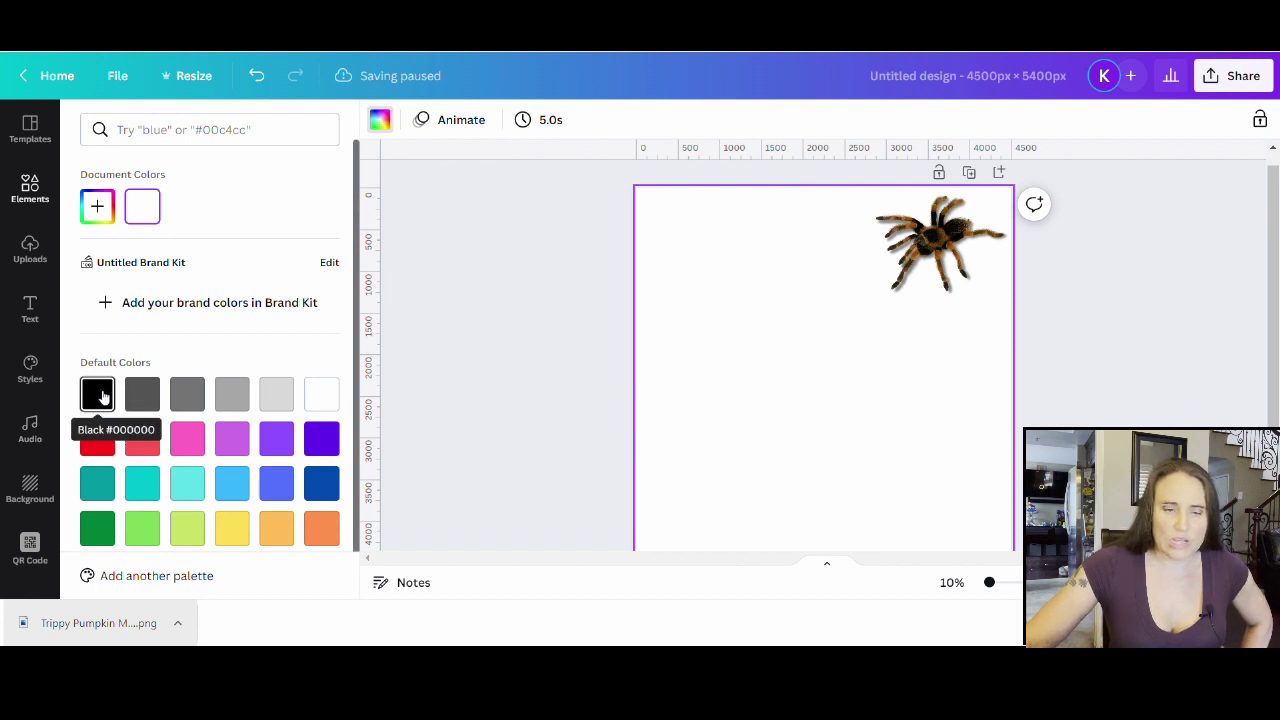
pyautogui.click(98, 395)
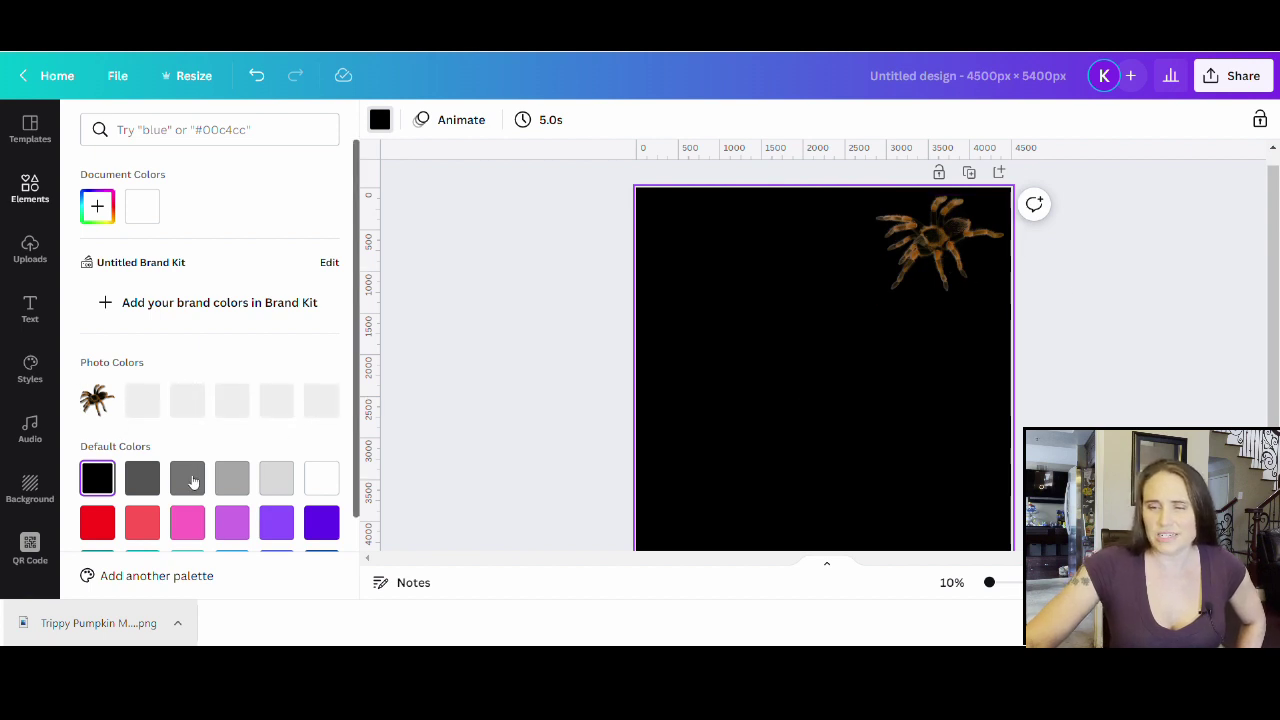
pyautogui.click(189, 480)
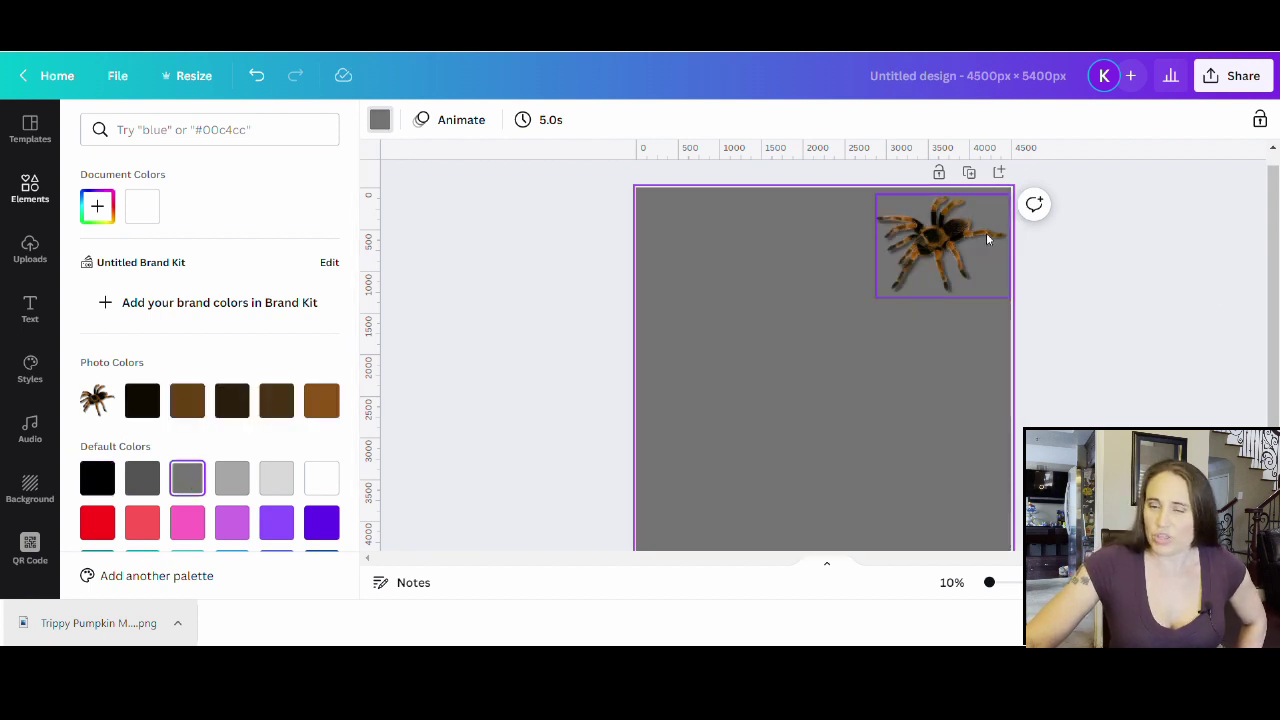
pyautogui.scroll(-1, 110, 435)
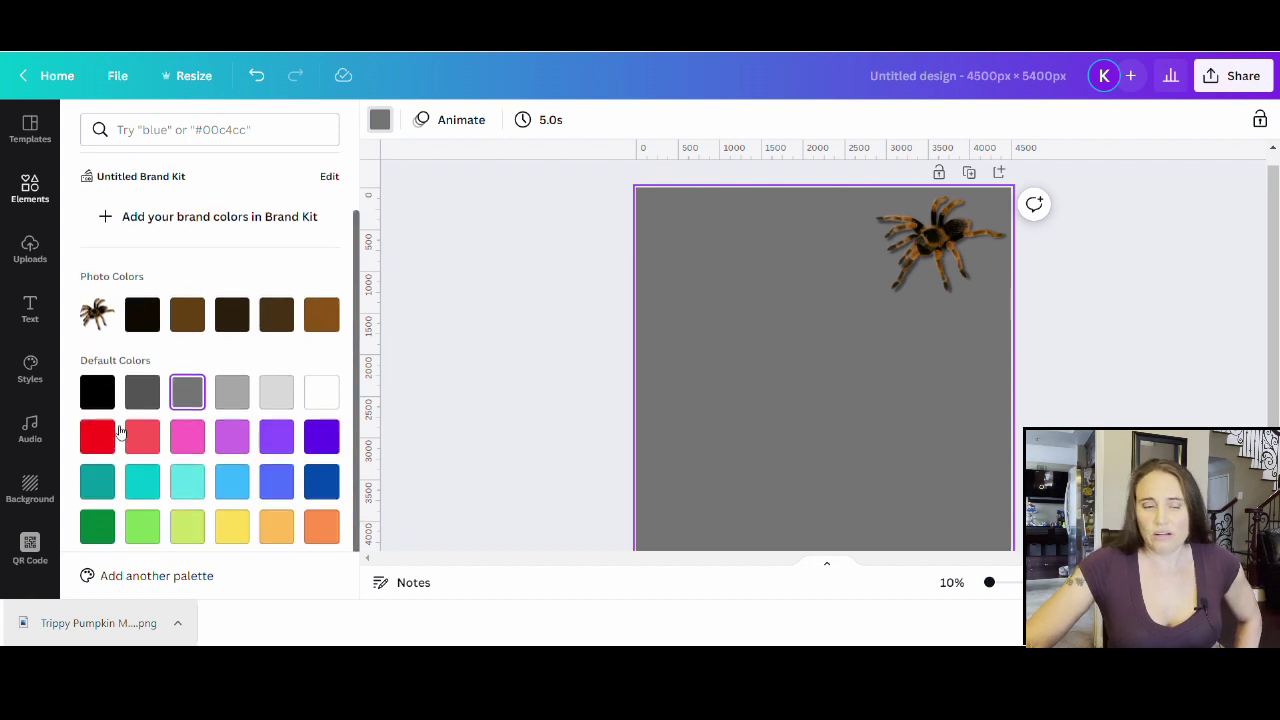
pyautogui.click(322, 514)
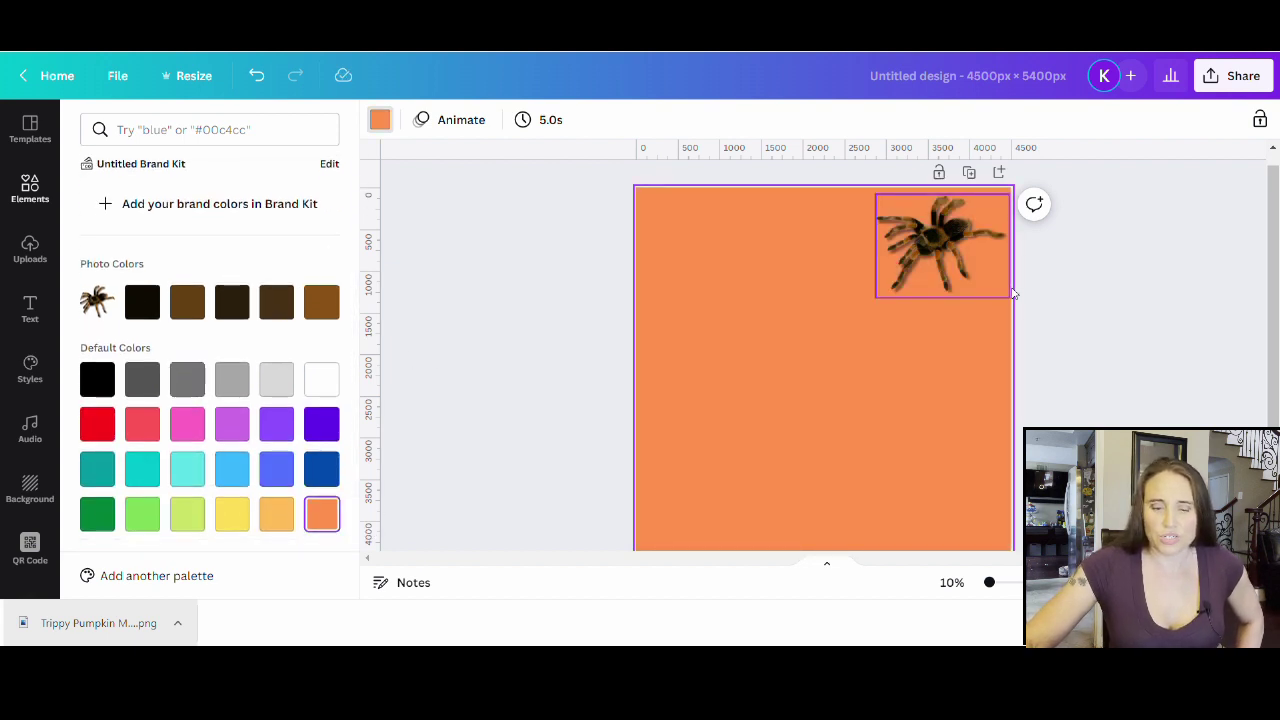
pyautogui.scroll(-1, 30, 458)
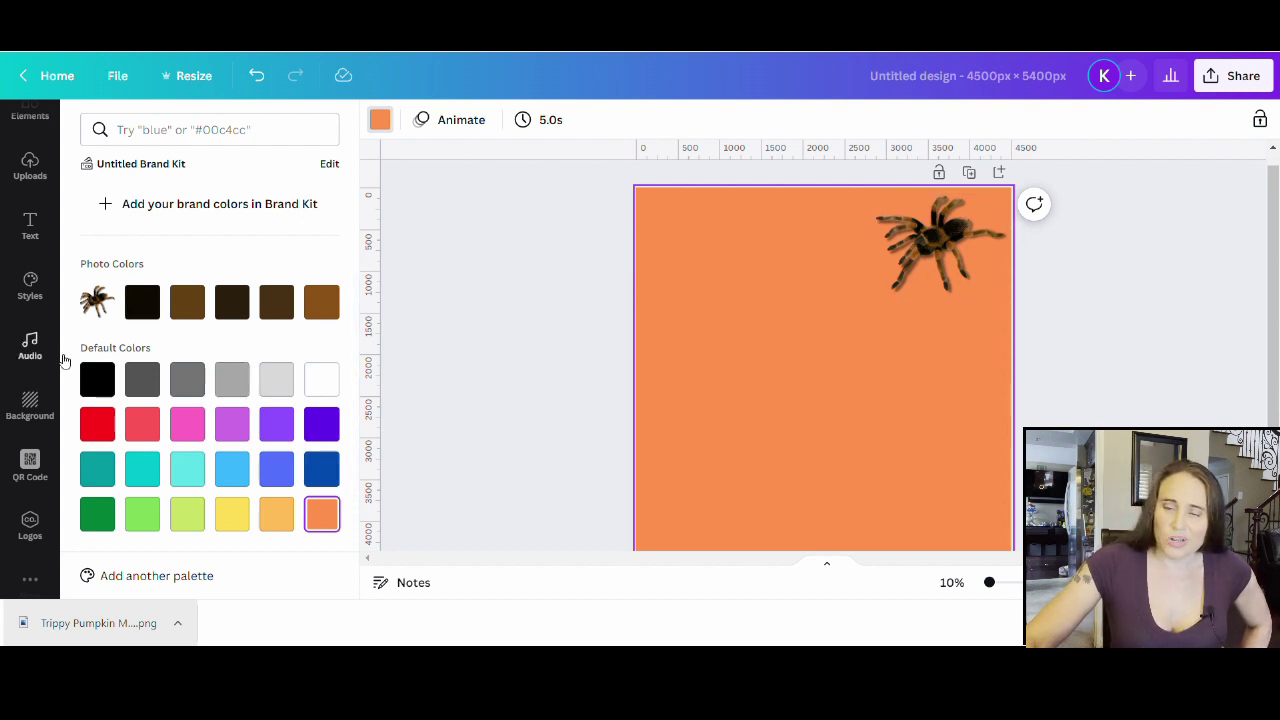
pyautogui.click(97, 379)
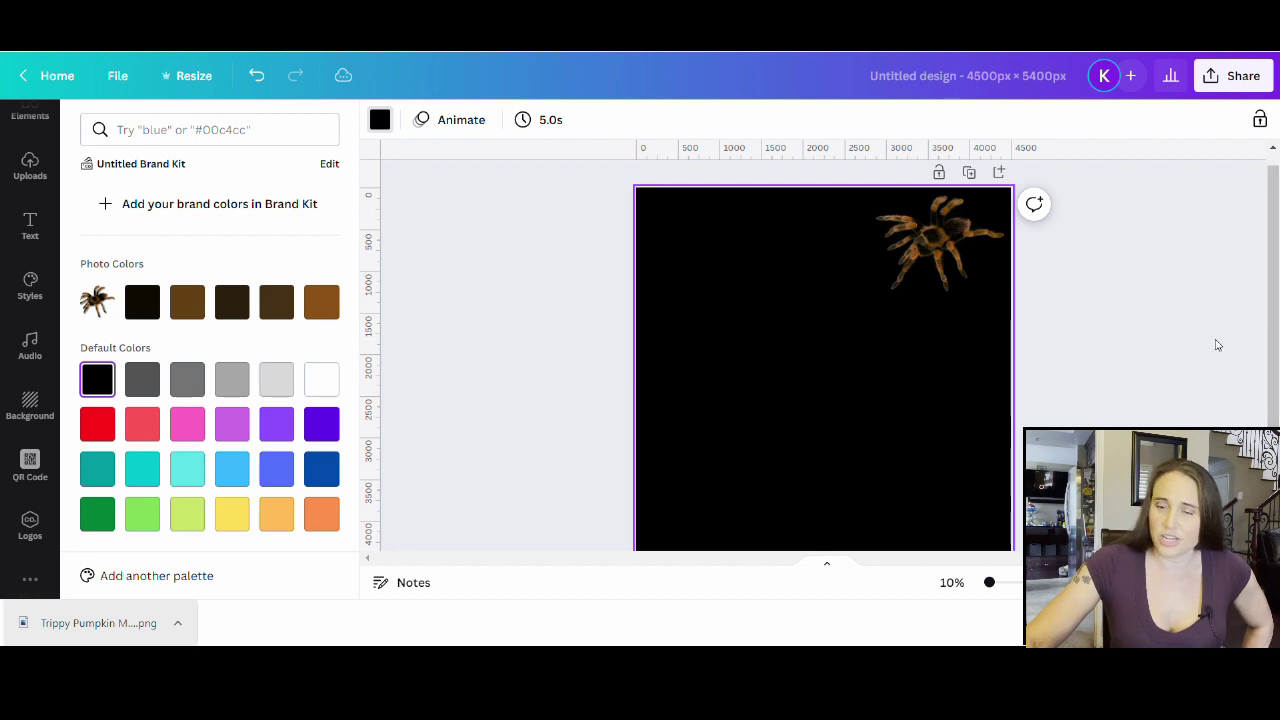
pyautogui.click(1160, 327)
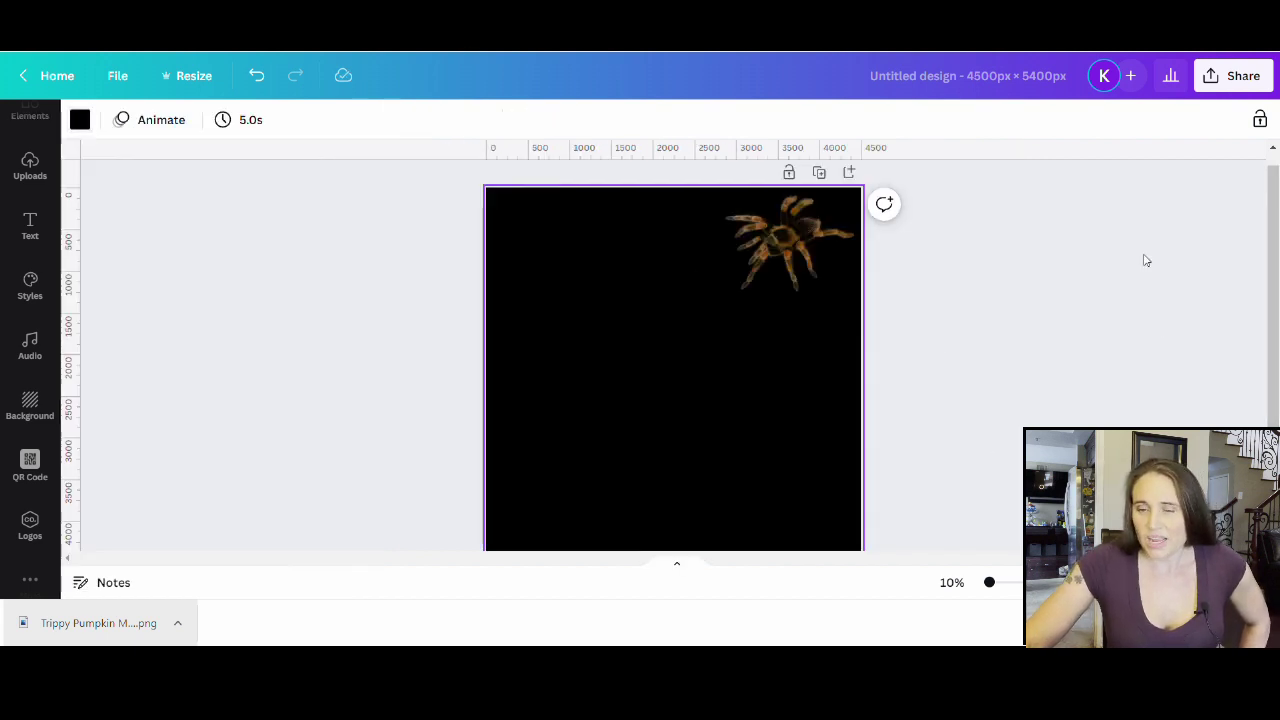
# Step: Raise the tarantula's brightness slightly and set its saturation to 14
pyautogui.click(780, 270)
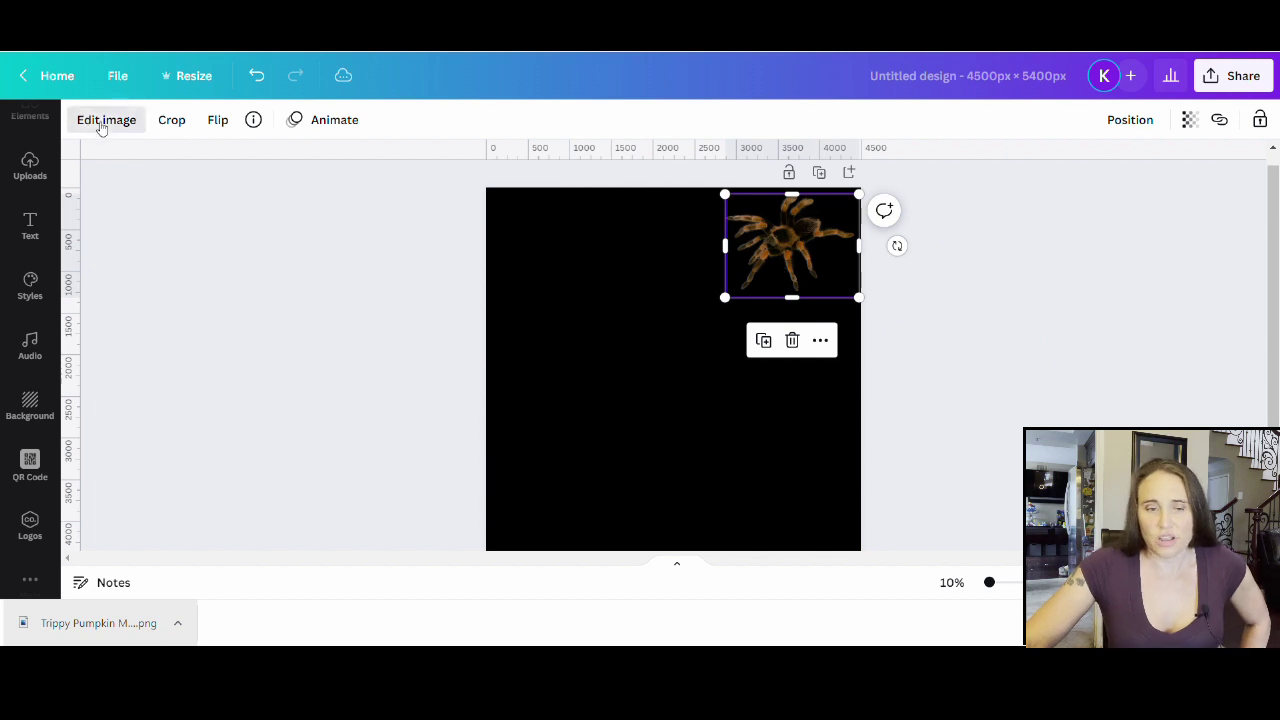
pyautogui.click(100, 120)
pyautogui.scroll(-2, 160, 400)
pyautogui.click(212, 411)
pyautogui.moveTo(212, 411); pyautogui.dragTo(227, 414)
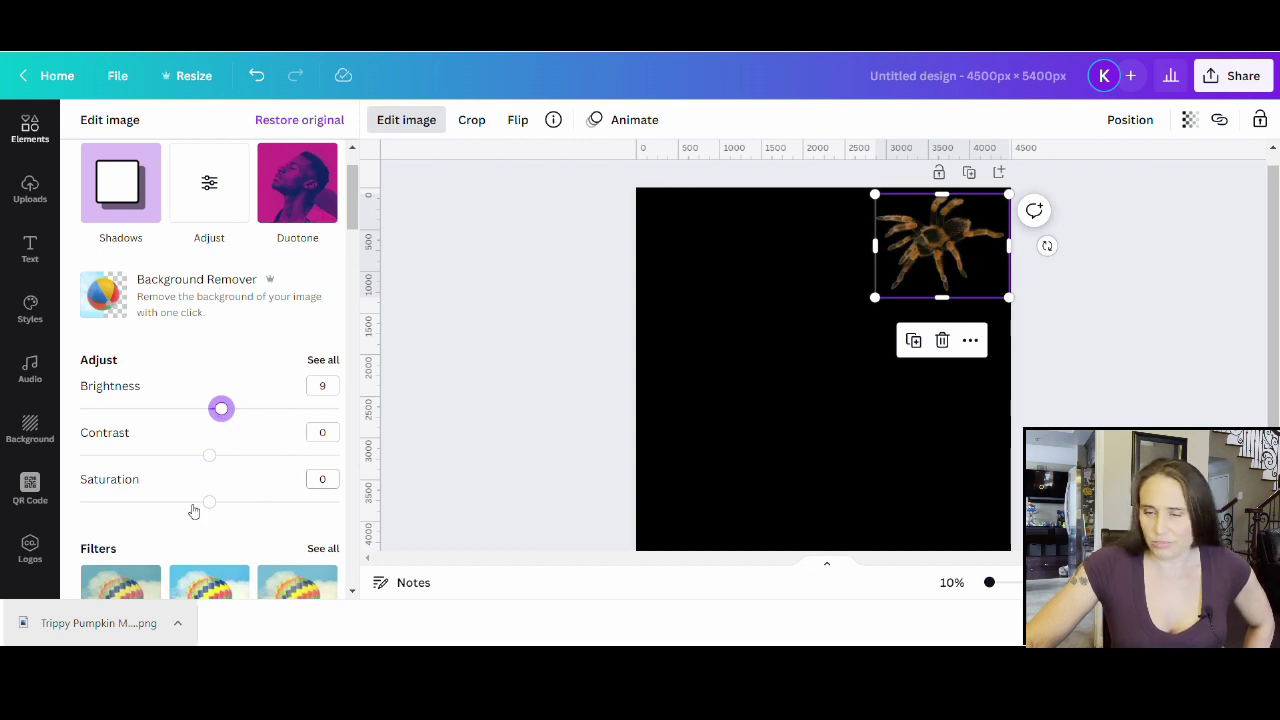
pyautogui.click(216, 504)
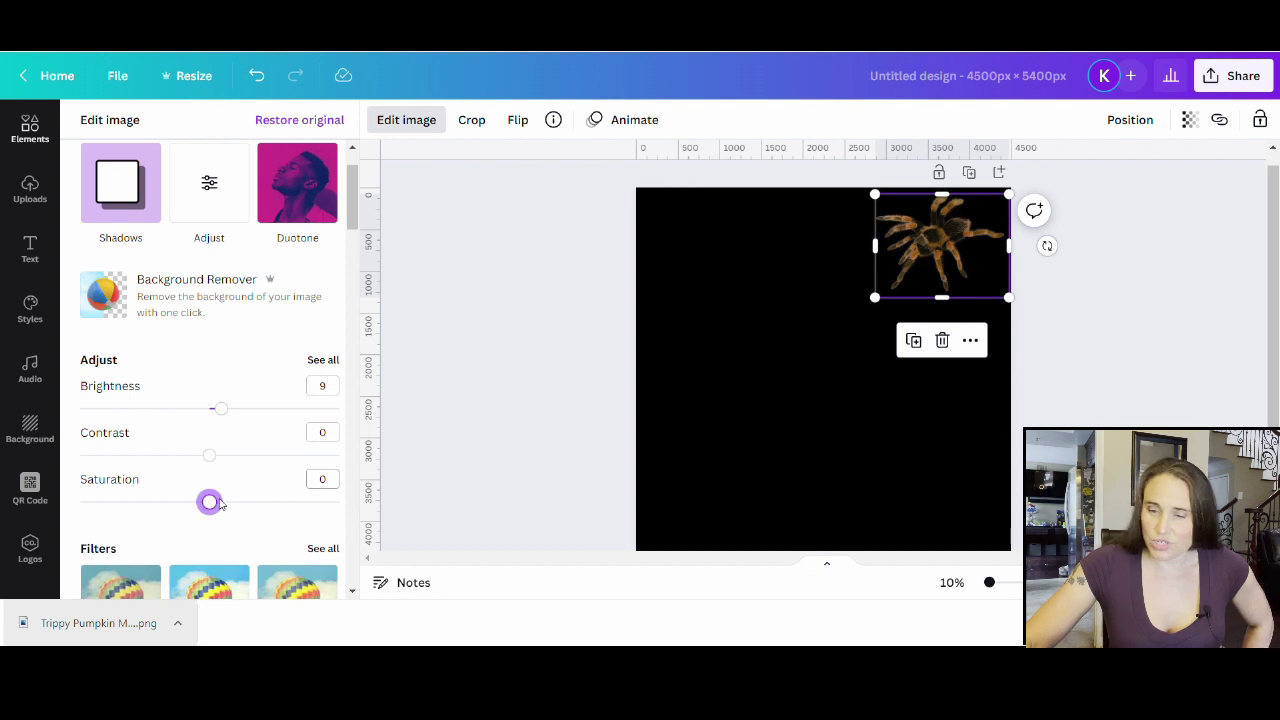
pyautogui.moveTo(221, 504); pyautogui.dragTo(228, 505)
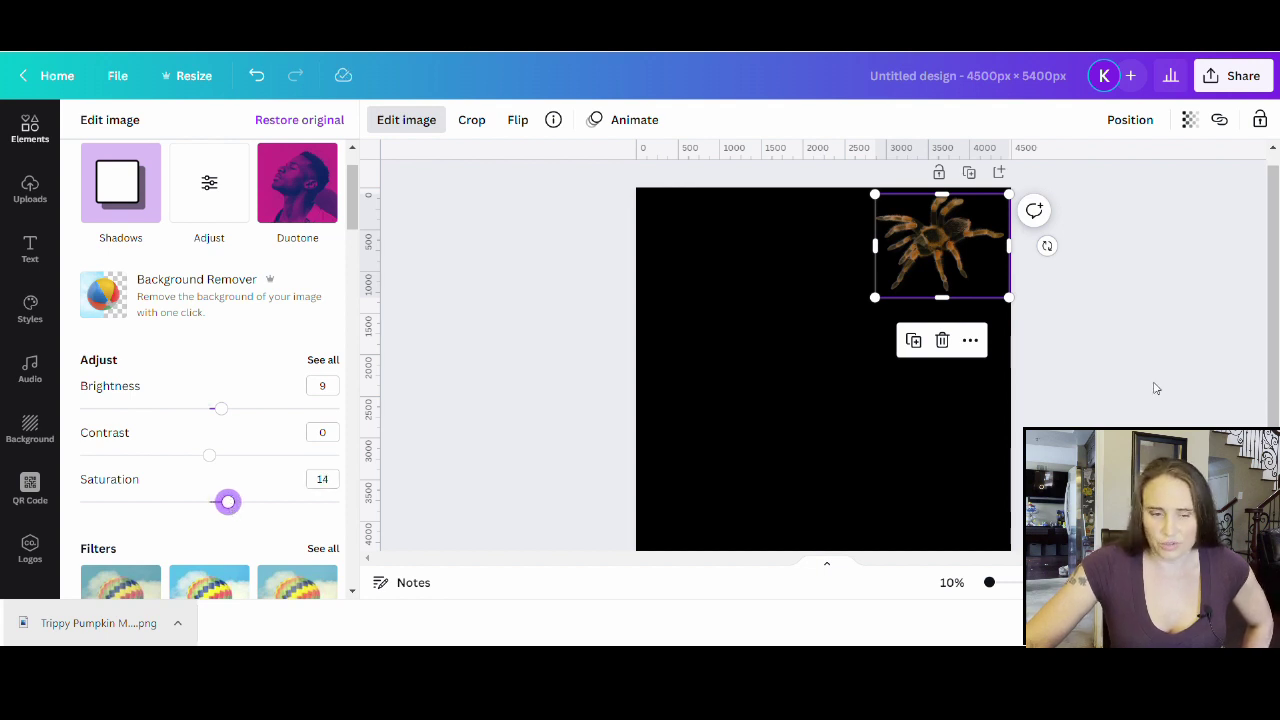
pyautogui.click(1100, 386)
pyautogui.click(1006, 446)
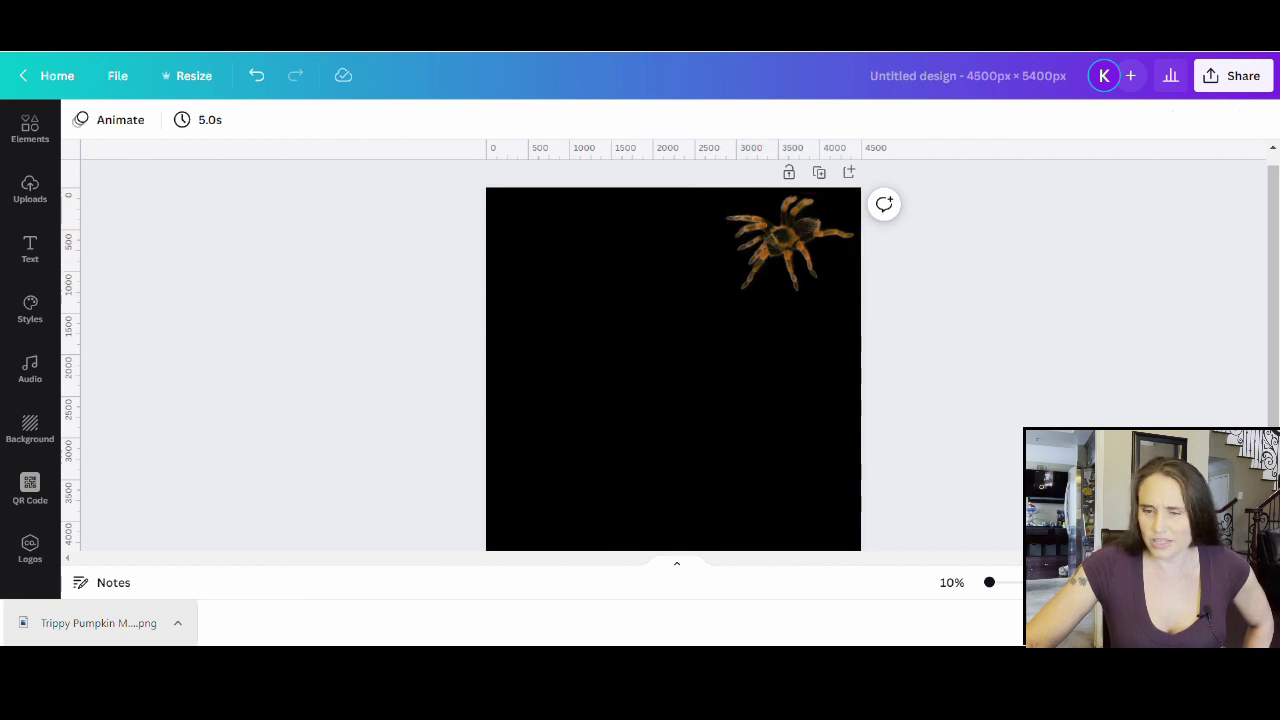
pyautogui.moveTo(990, 583); pyautogui.dragTo(1008, 590)
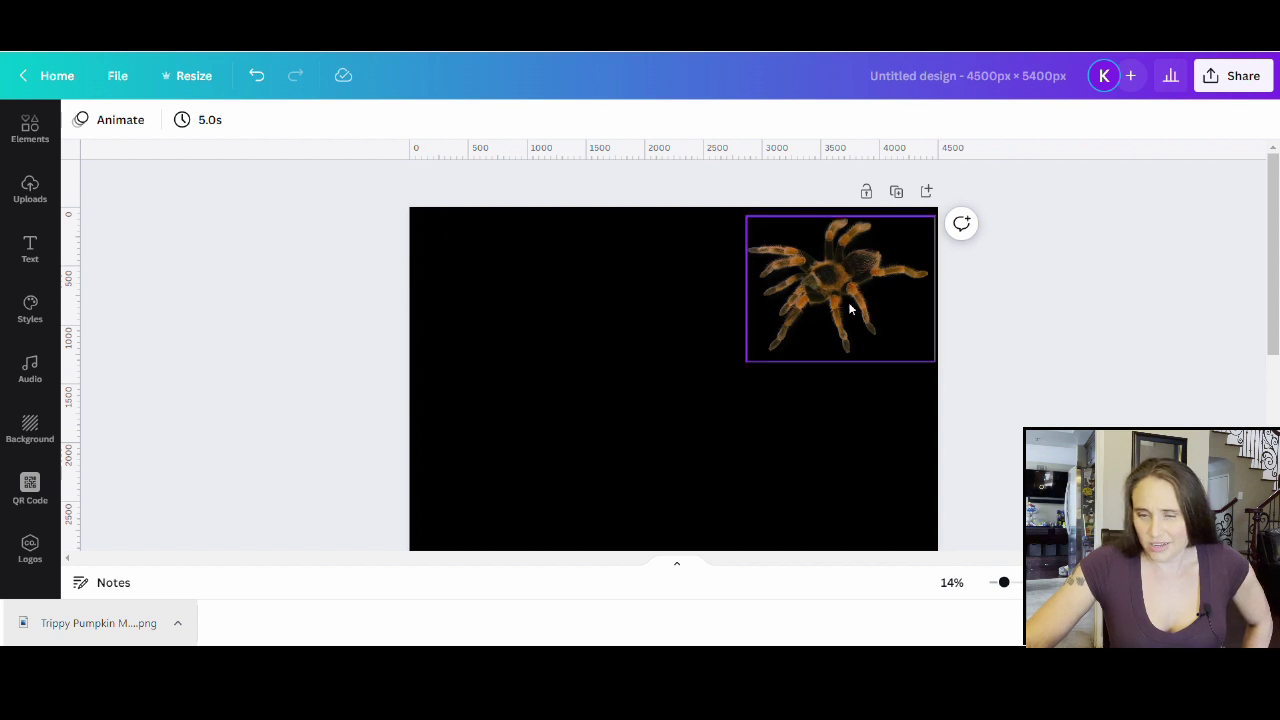
# Step: Brighten the tarantula further to 13 and add contrast of about 4
pyautogui.click(848, 310)
pyautogui.click(106, 120)
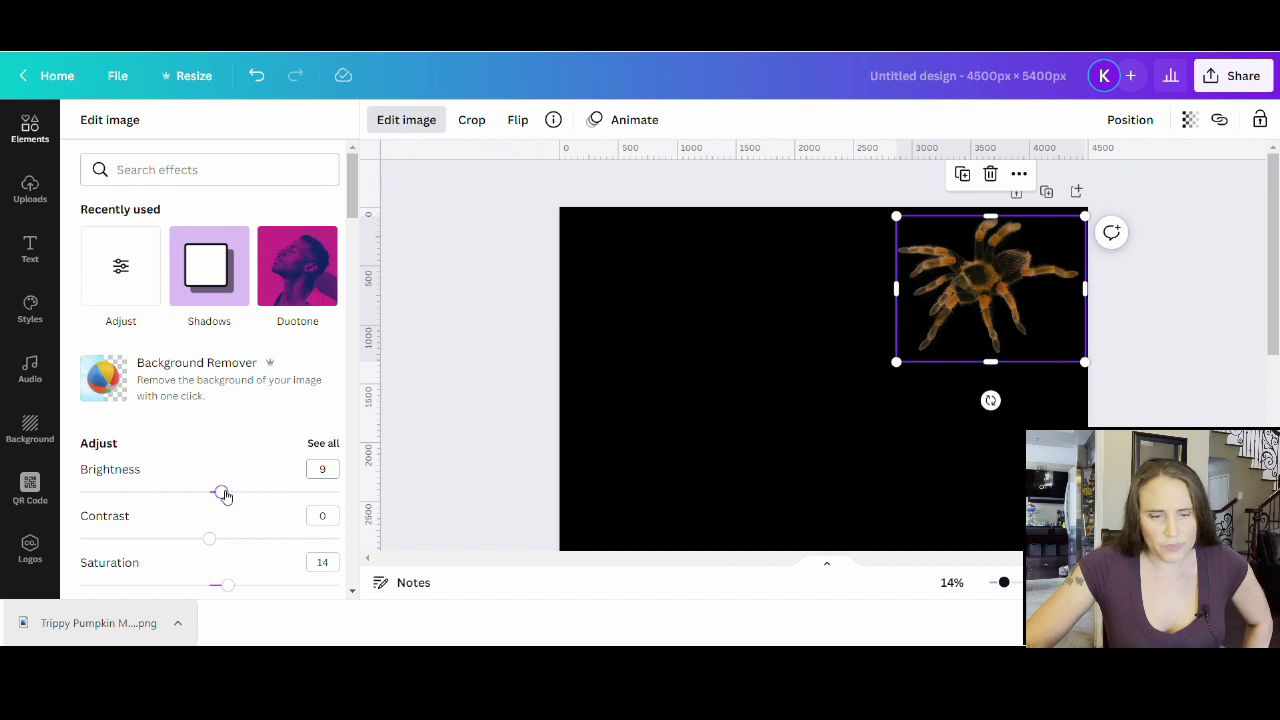
pyautogui.moveTo(225, 496)
pyautogui.mouseDown()
pyautogui.moveTo(277, 502)
pyautogui.moveTo(232, 497)
pyautogui.mouseUp()
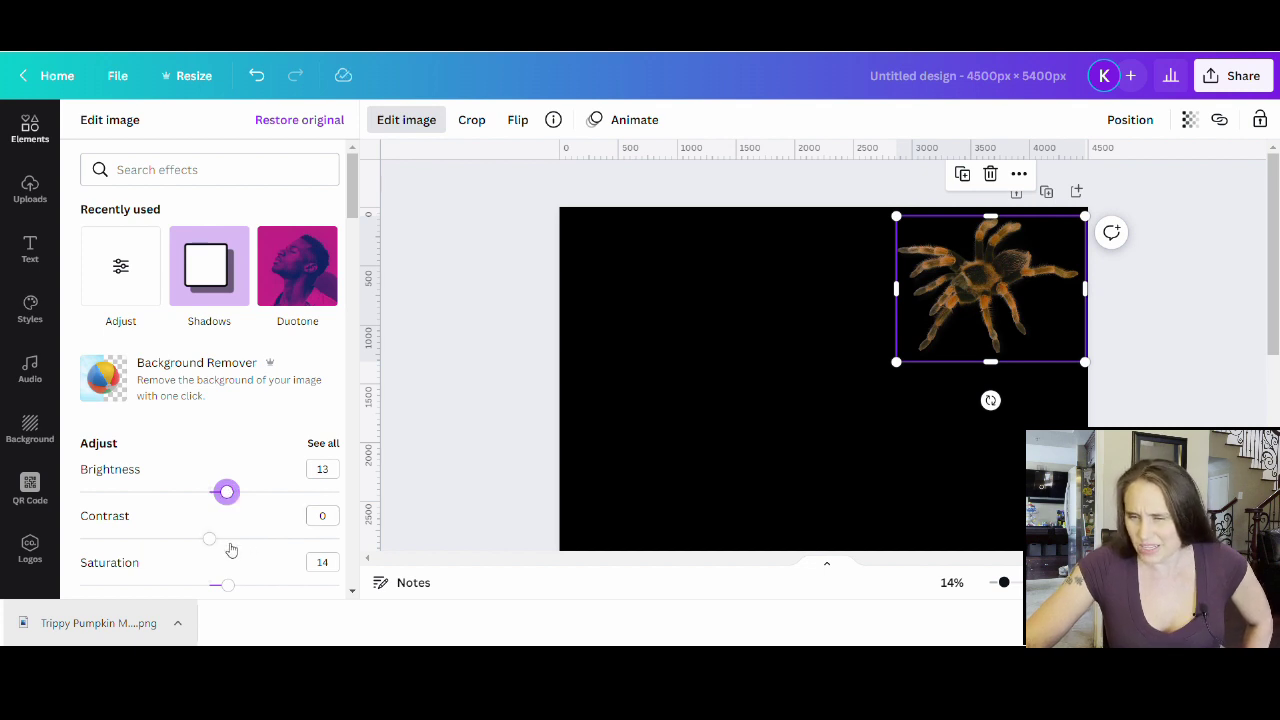
pyautogui.moveTo(211, 540); pyautogui.dragTo(219, 546)
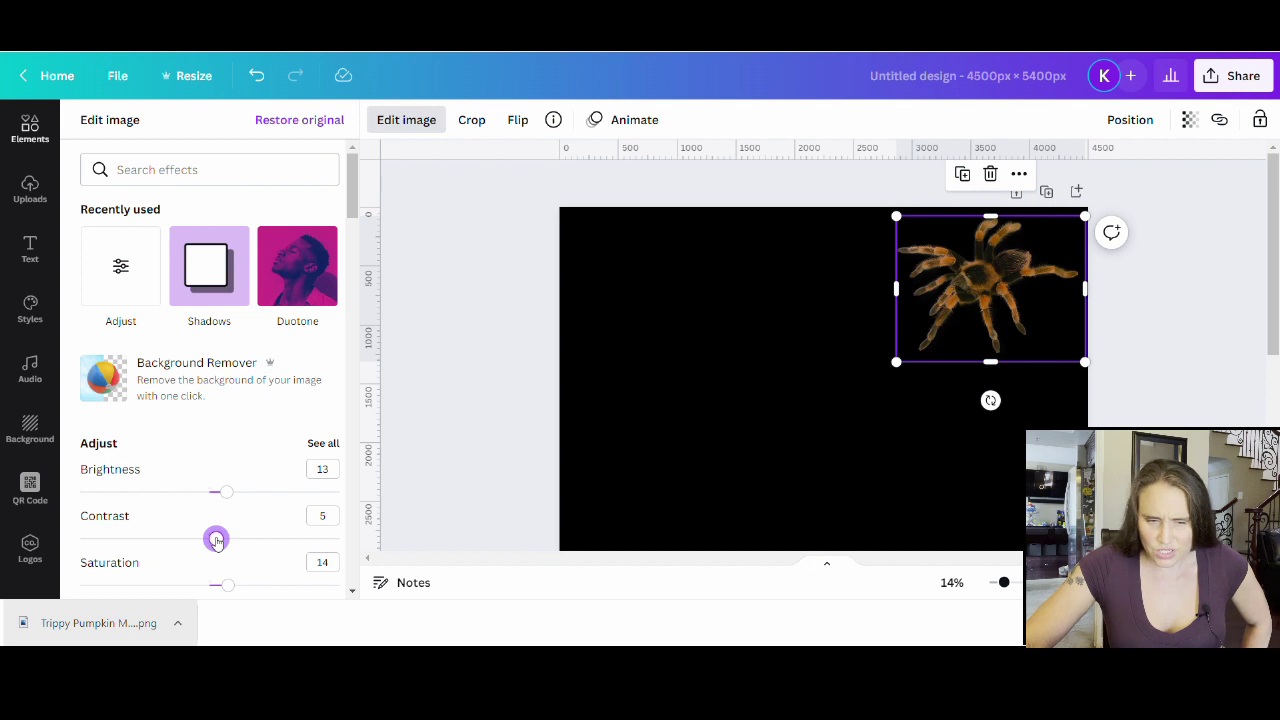
pyautogui.moveTo(217, 541); pyautogui.dragTo(214, 539)
pyautogui.click(663, 485)
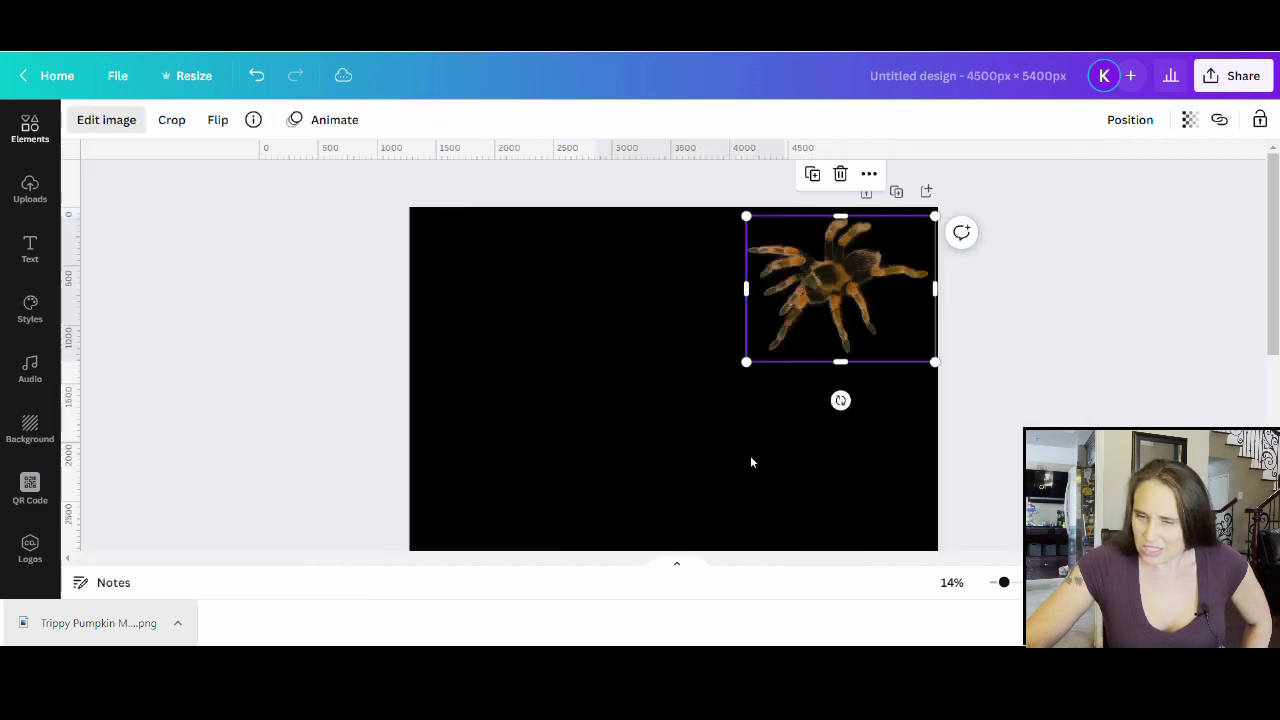
# Step: Name the design 'pocket spider' and download pocket spider.png with a transparent background
pyautogui.click(714, 448)
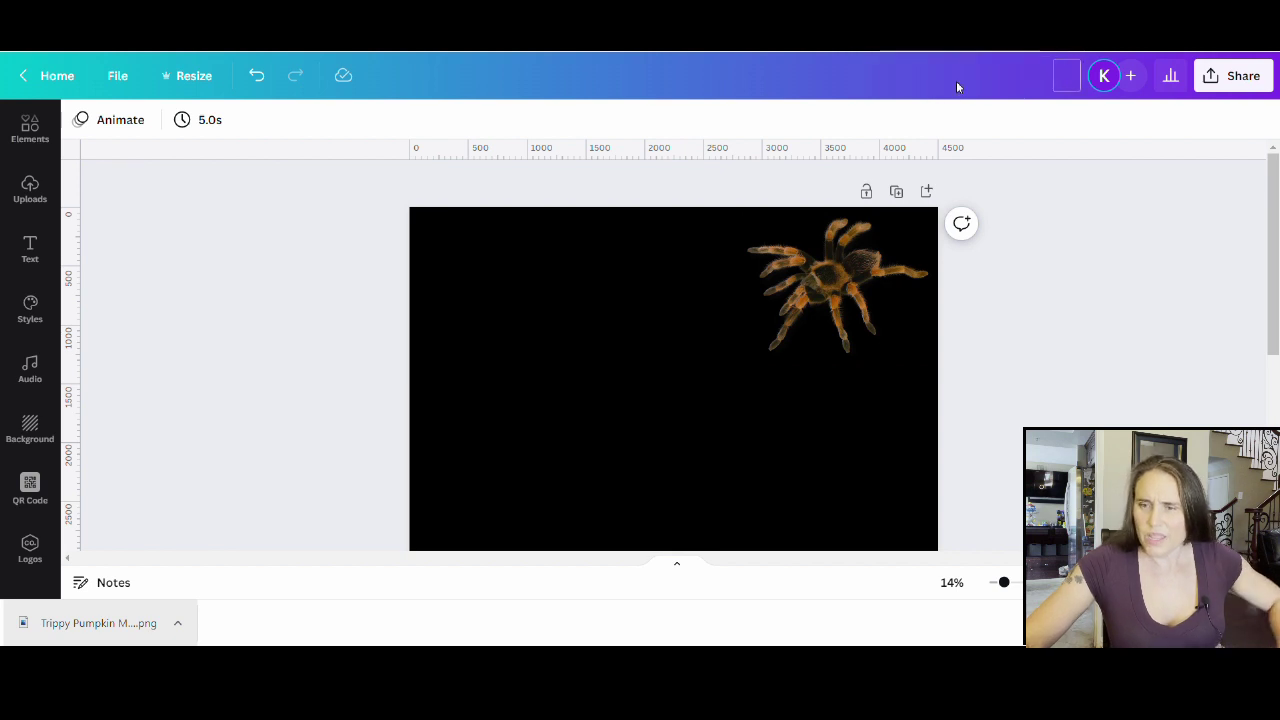
pyautogui.write('po')
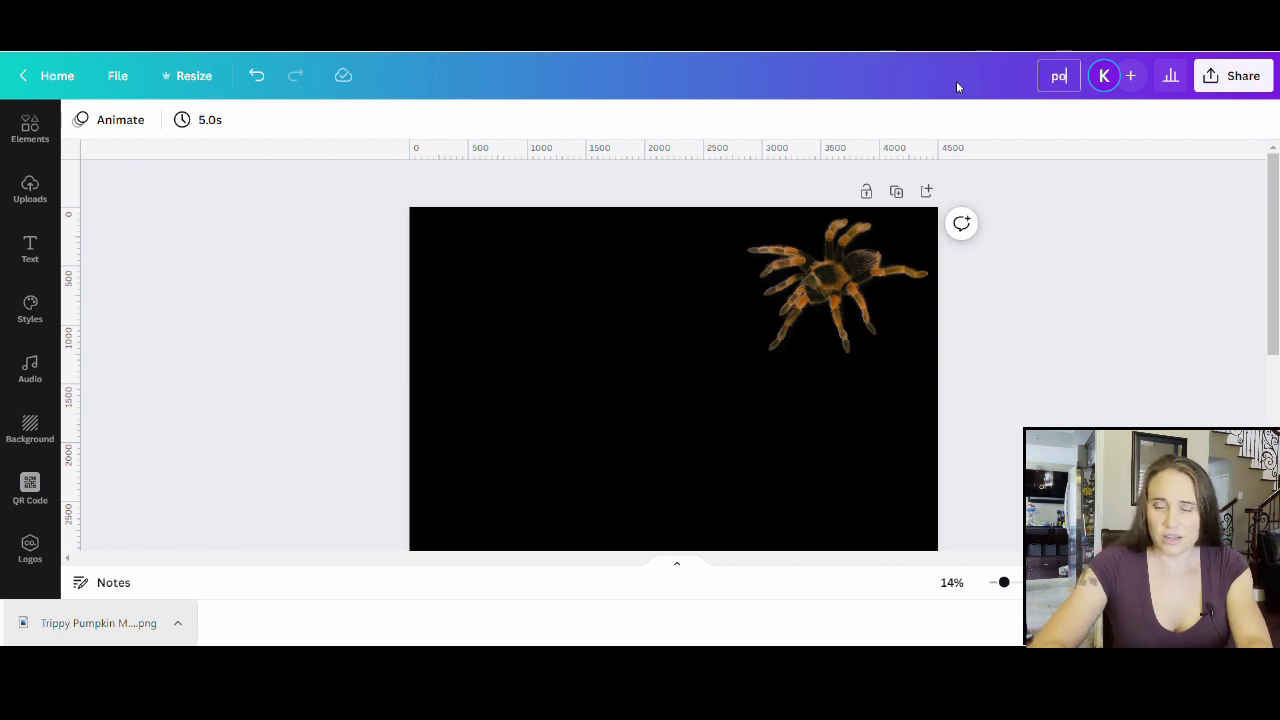
pyautogui.write('cket spider')
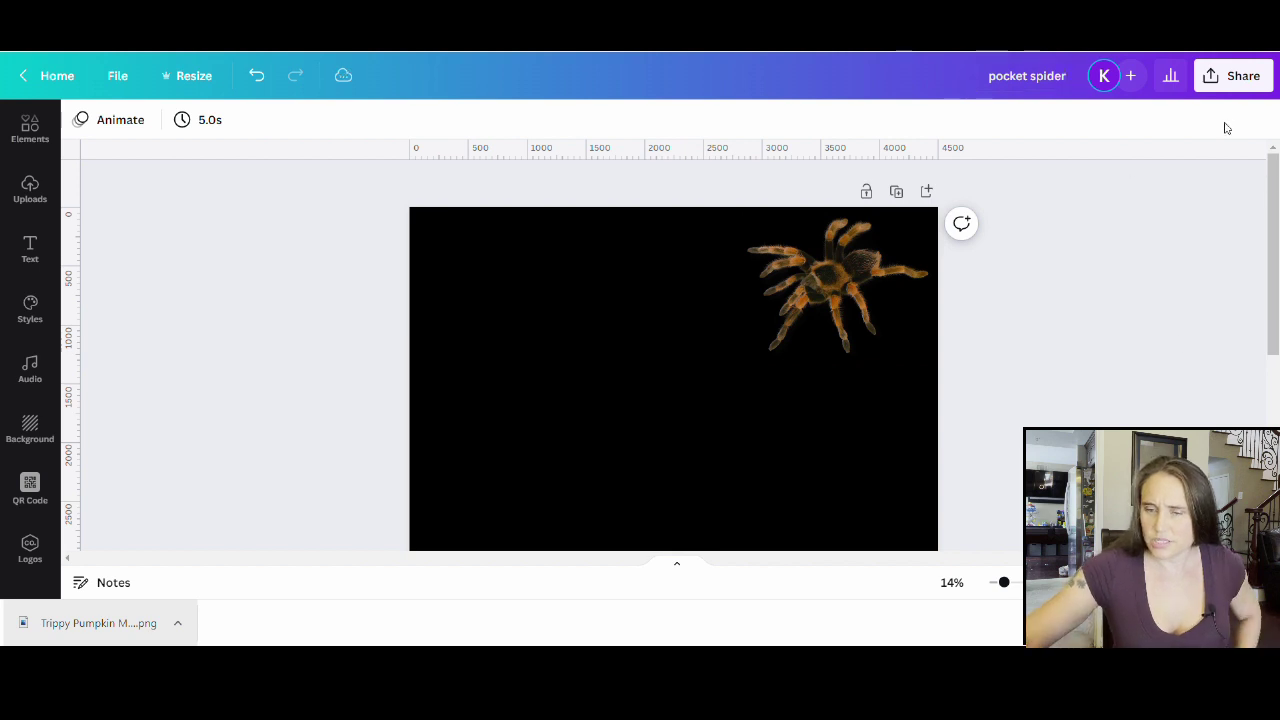
pyautogui.click(1228, 74)
pyautogui.click(995, 478)
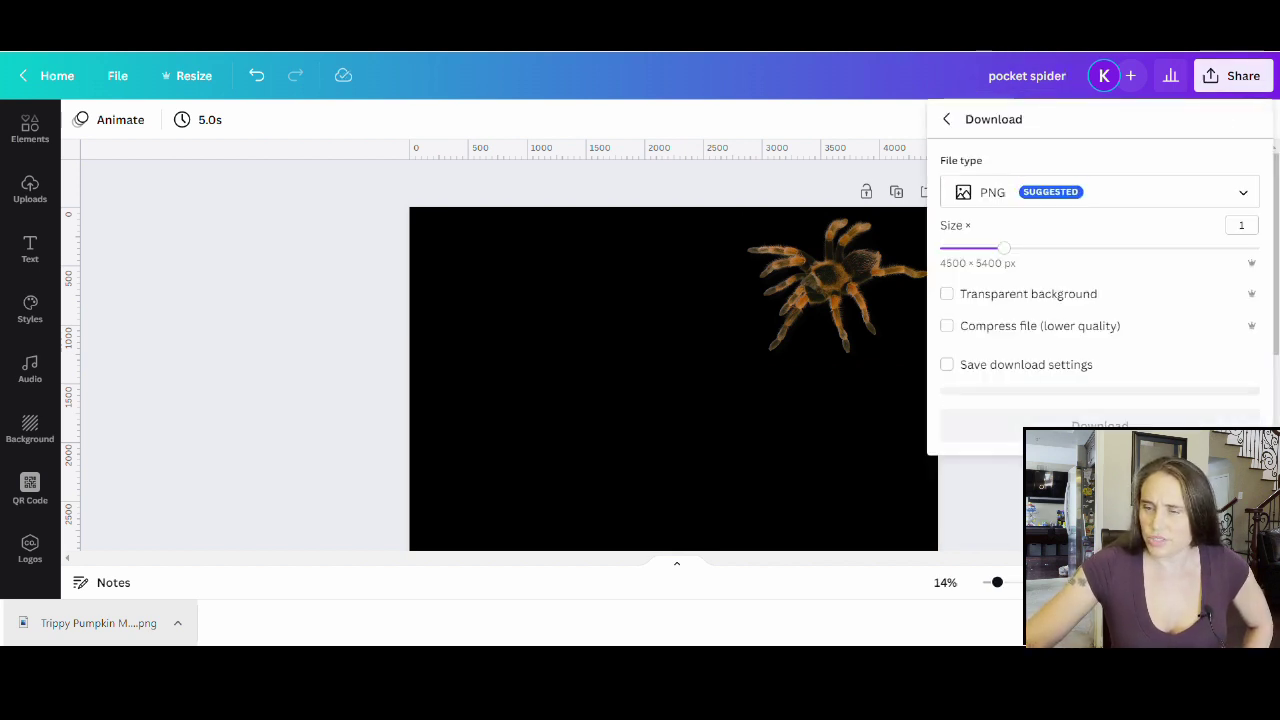
pyautogui.click(1016, 296)
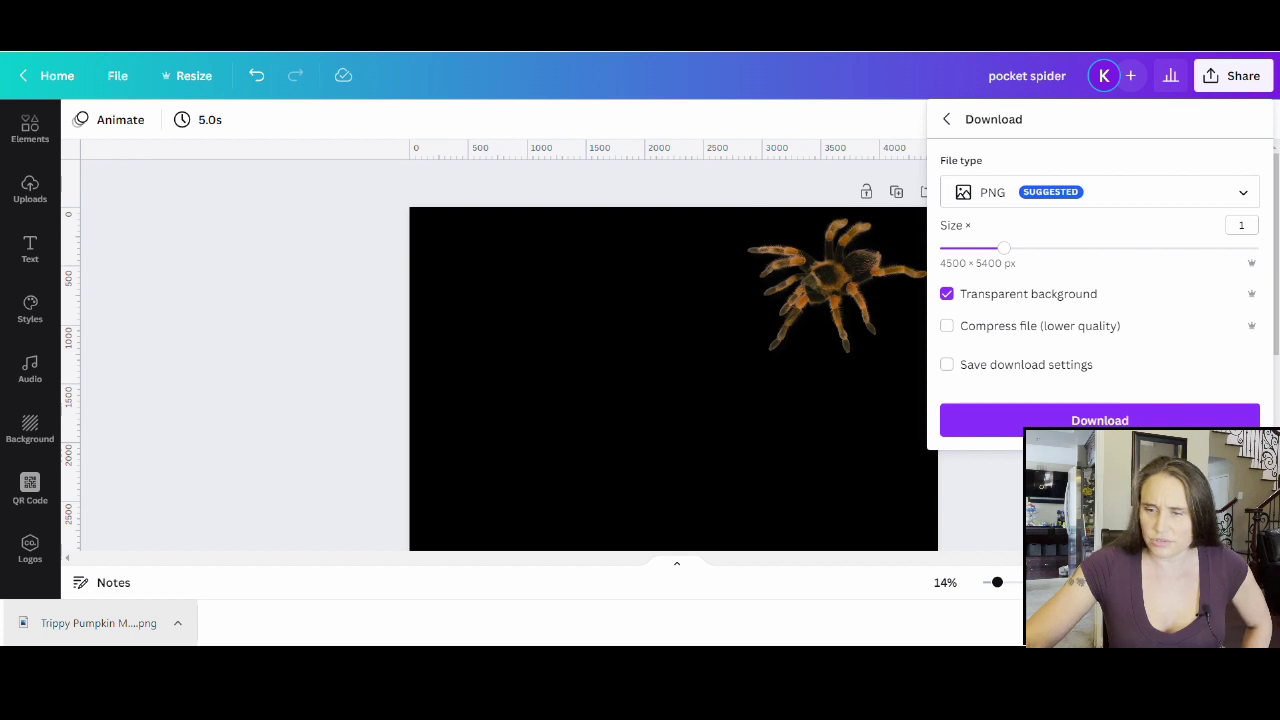
pyautogui.click(1100, 421)
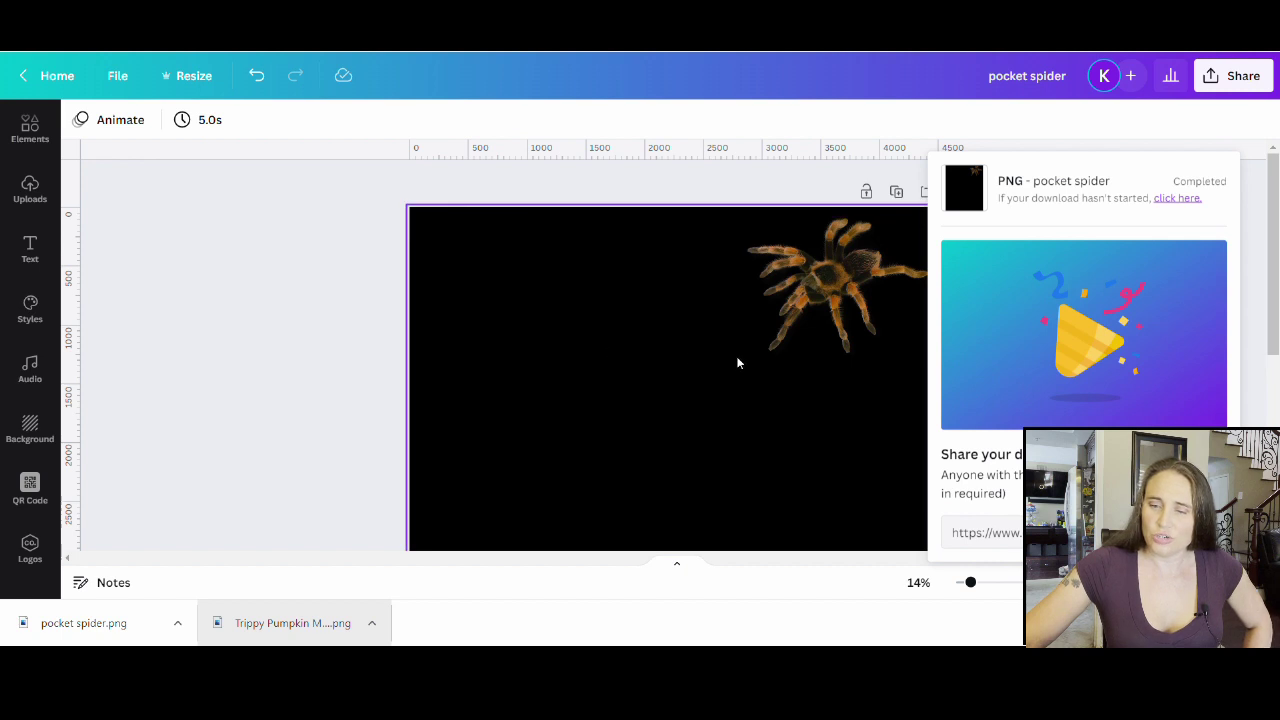
pyautogui.click(242, 373)
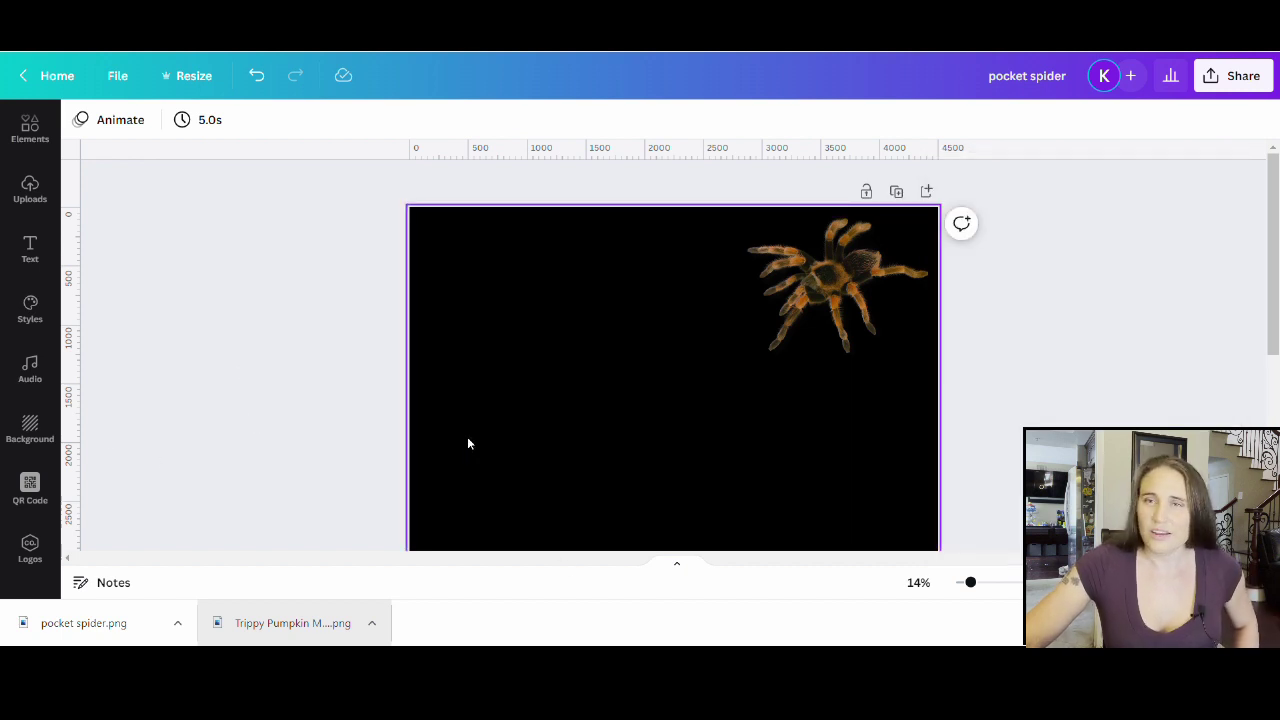